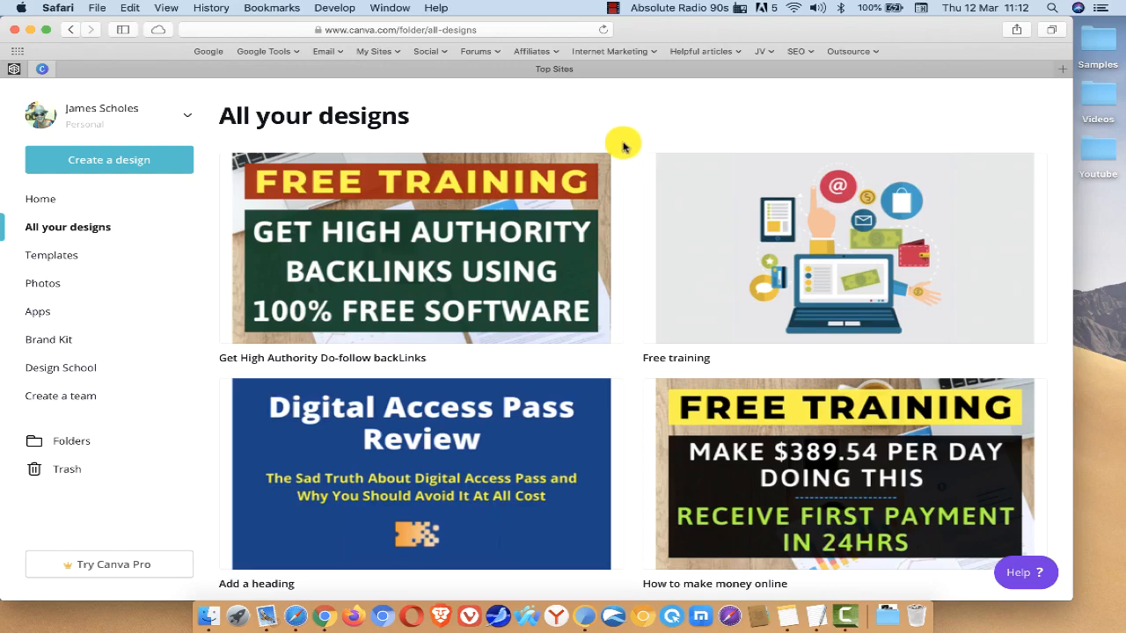
# Step: Start a new blank YouTube Thumbnail design from the home page
pyautogui.scroll(-10, 623, 146)
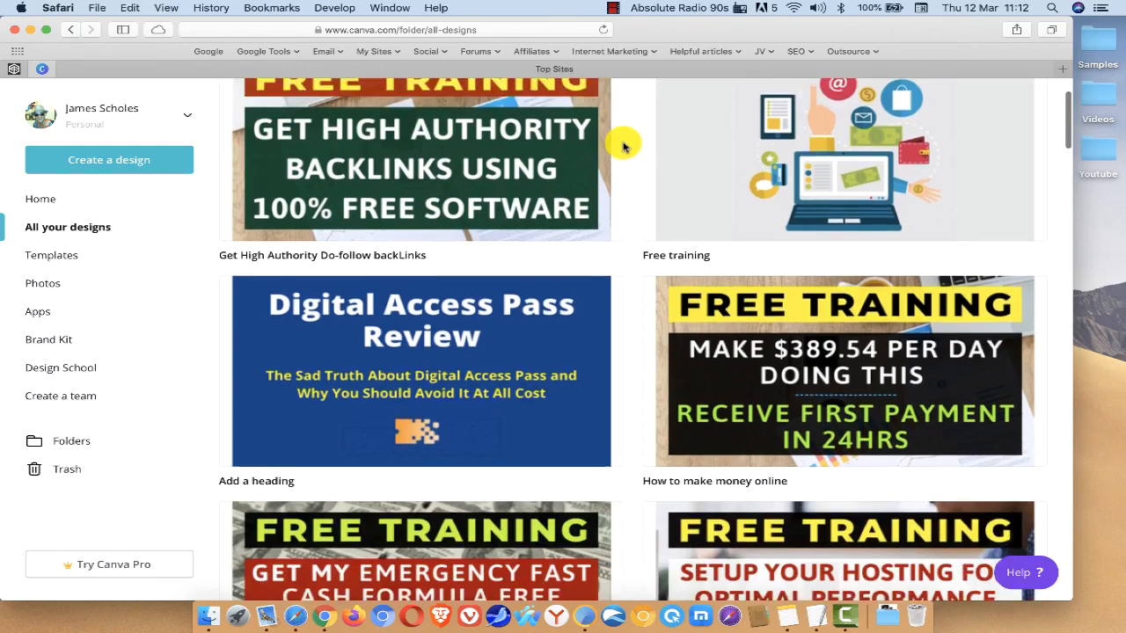
pyautogui.scroll(-5, 622, 146)
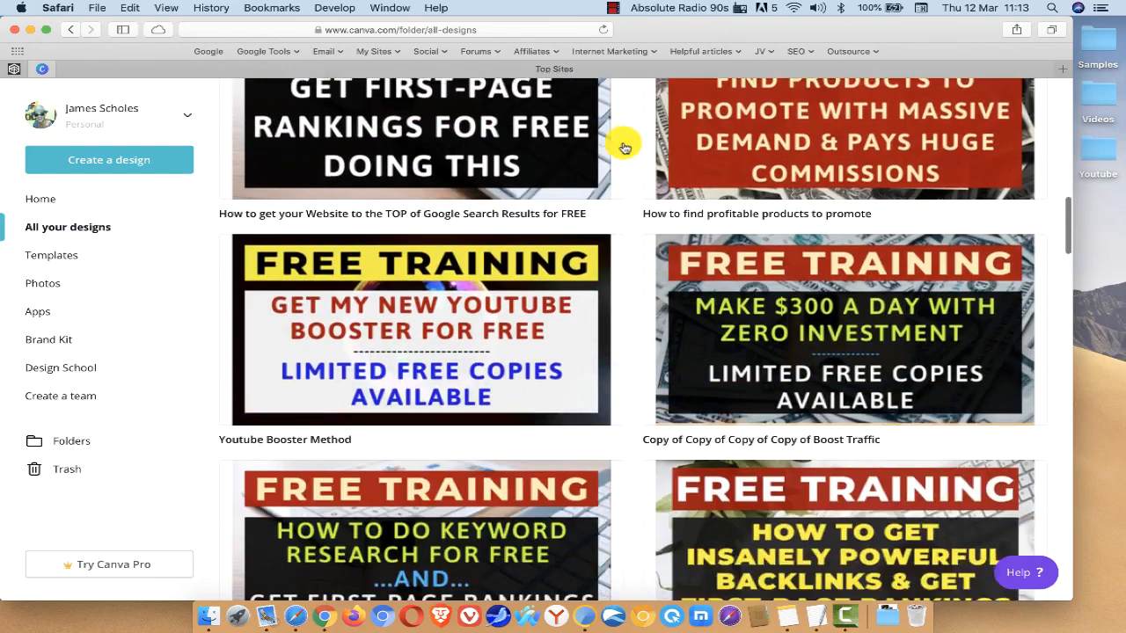
pyautogui.scroll(15, 623, 146)
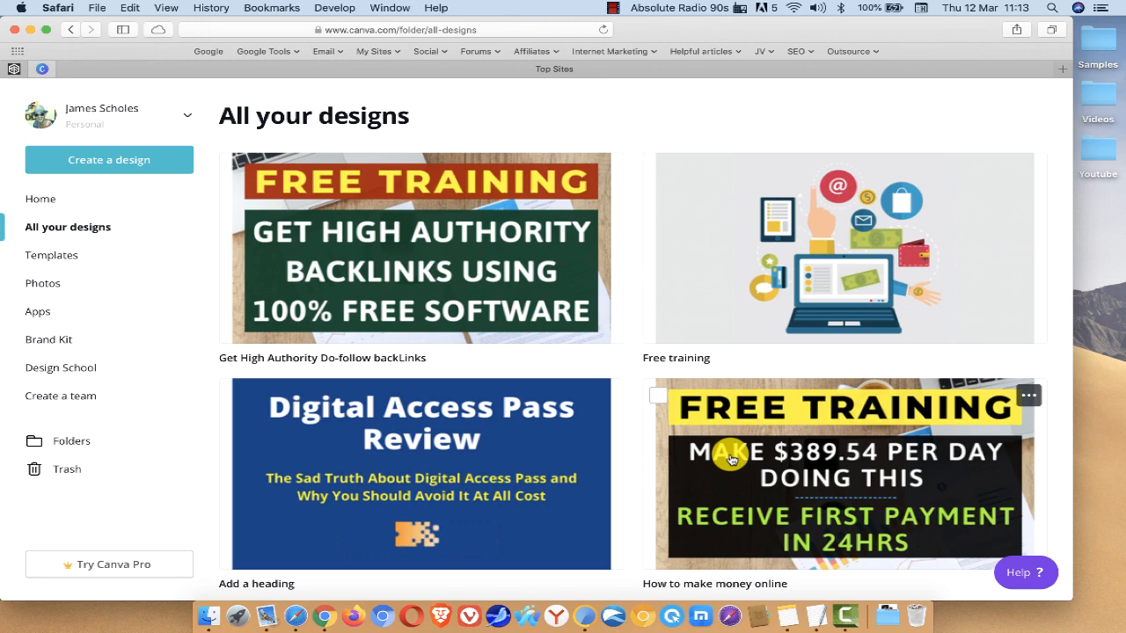
pyautogui.click(26, 211)
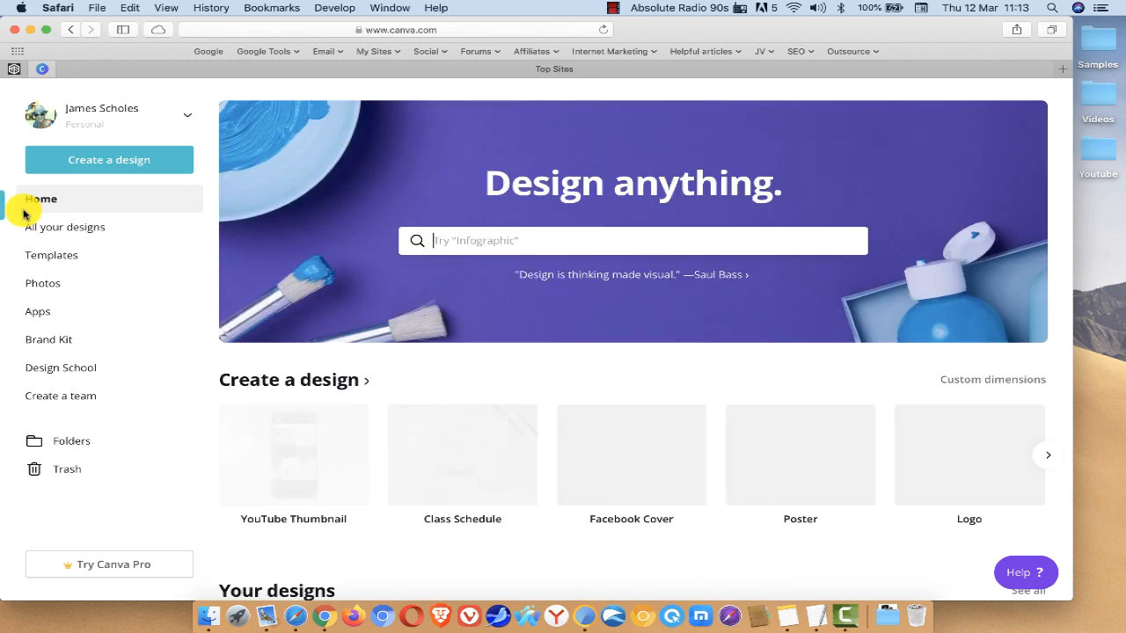
pyautogui.click(277, 469)
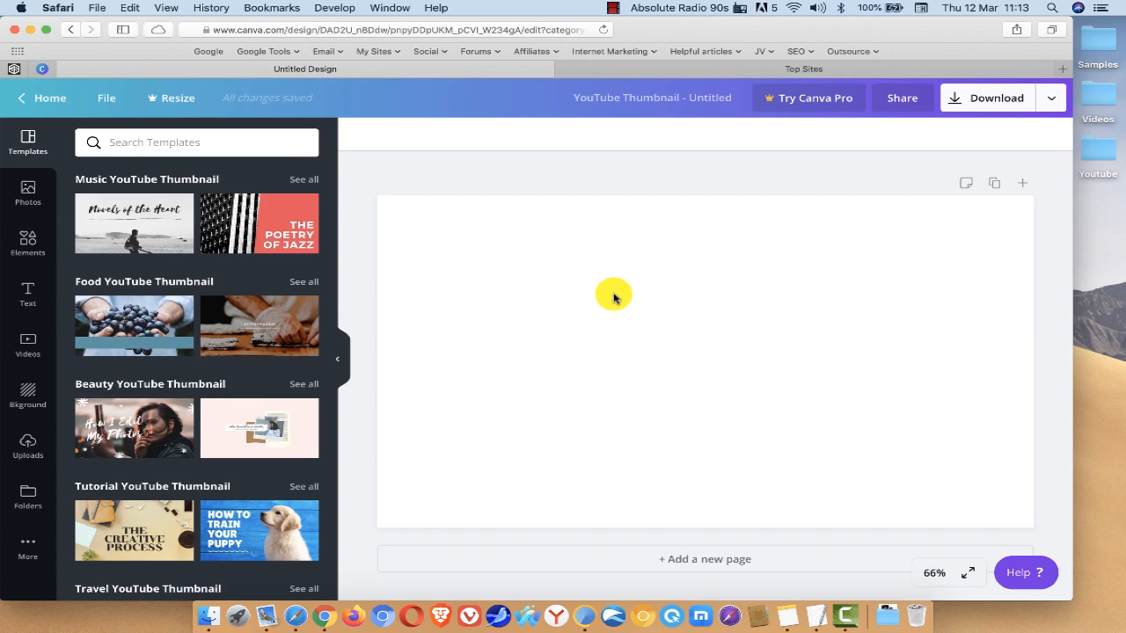
# Step: Search the photos for "computer" and place the free photo of a person working at a laptop, enlarged to fill the canvas
pyautogui.click(50, 229)
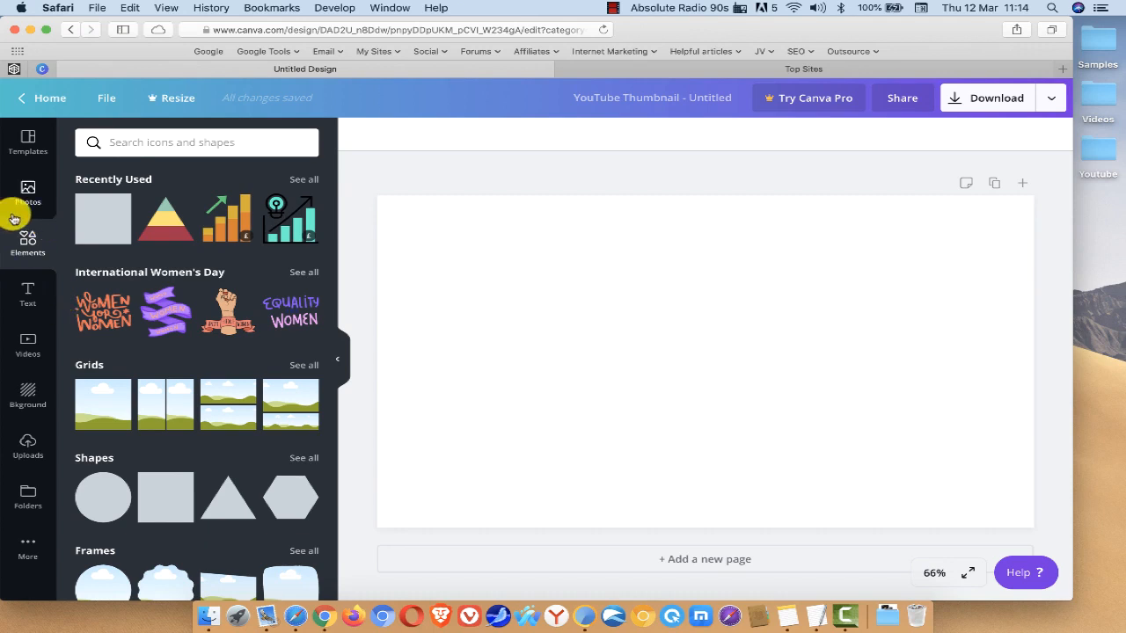
pyautogui.click(22, 200)
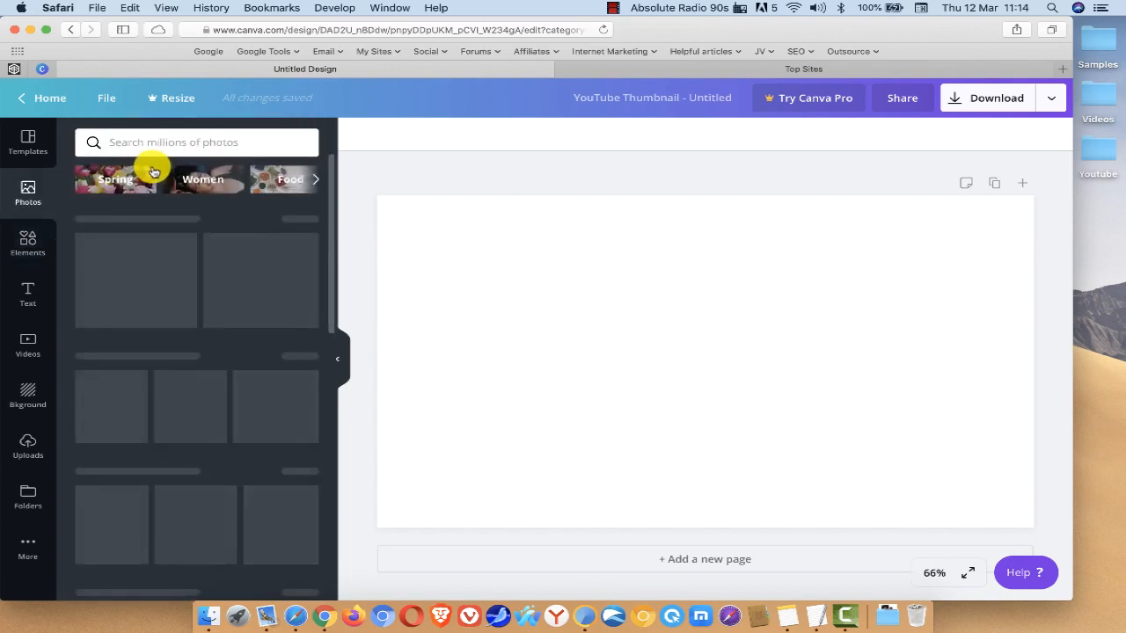
pyautogui.click(141, 139)
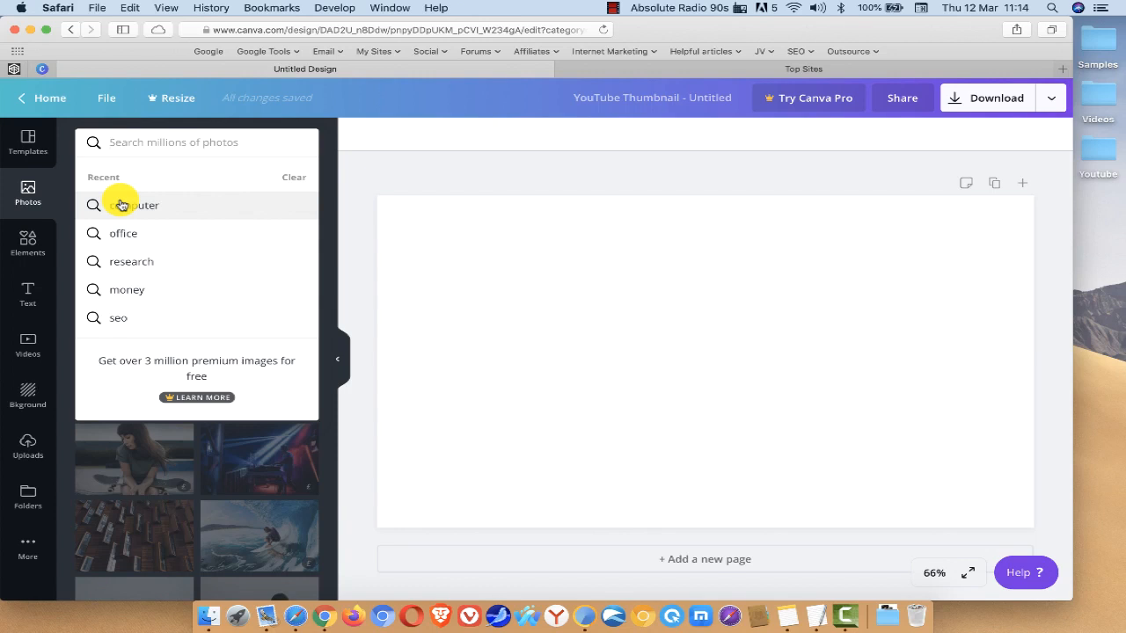
pyautogui.click(121, 205)
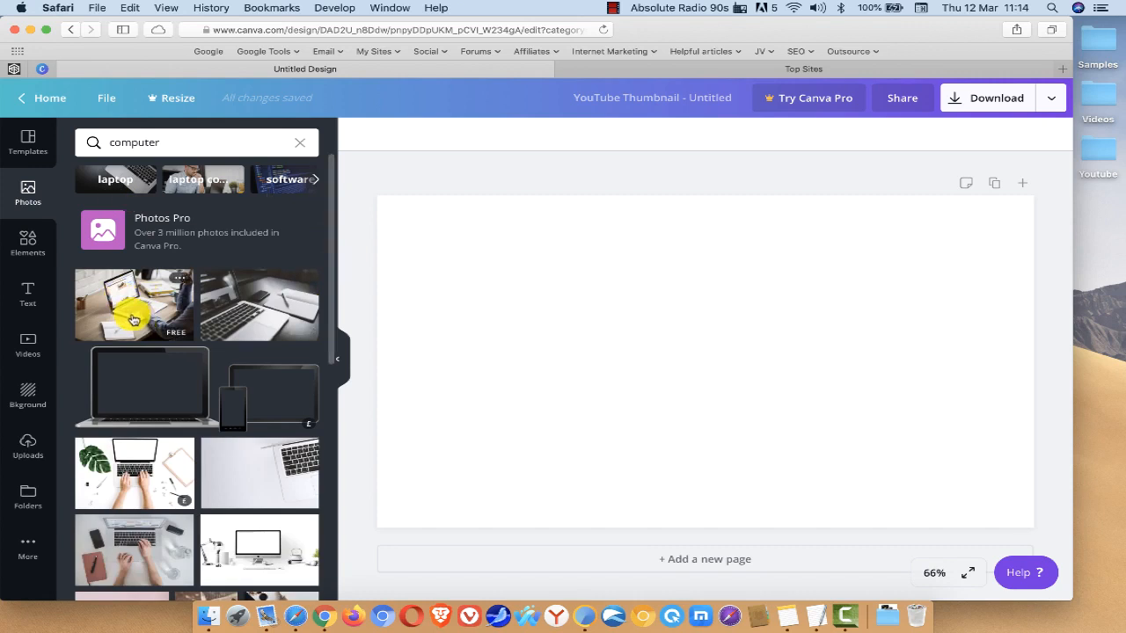
pyautogui.moveTo(128, 311); pyautogui.dragTo(417, 228)
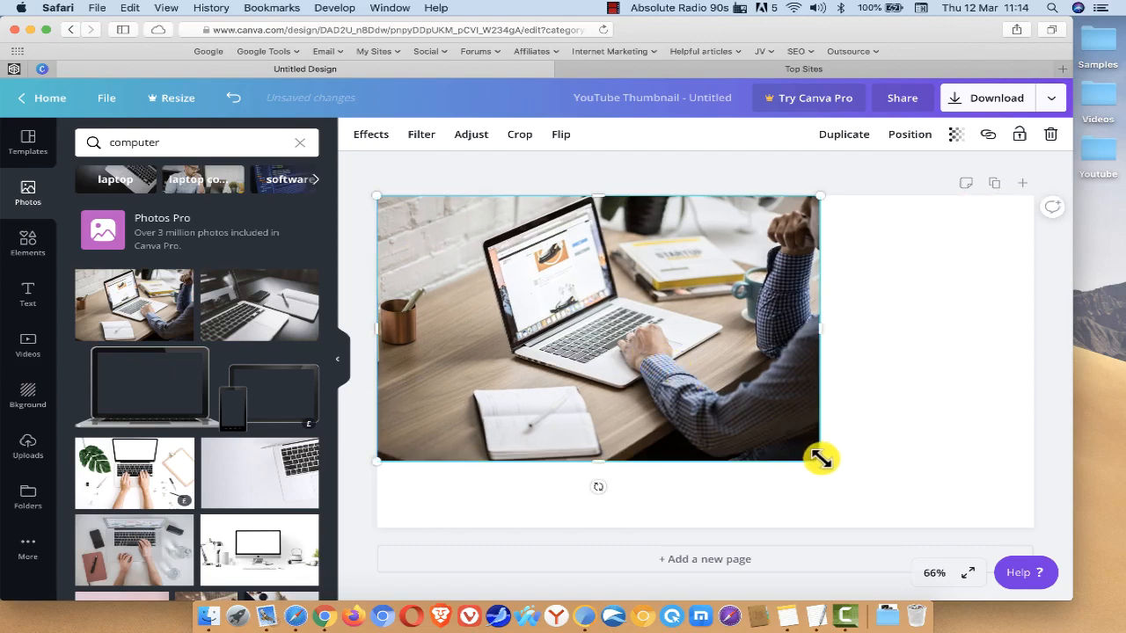
pyautogui.moveTo(818, 455); pyautogui.dragTo(1070, 535)
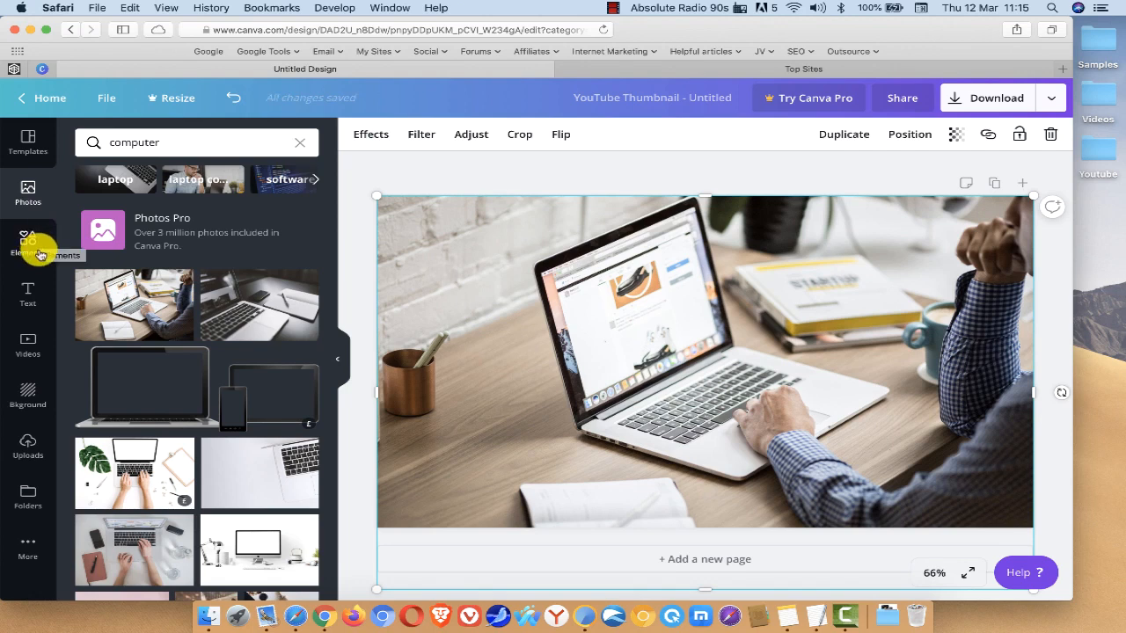
# Step: Add a square shape and reshape it into a thin bar spanning the upper part of the photo
pyautogui.click(30, 247)
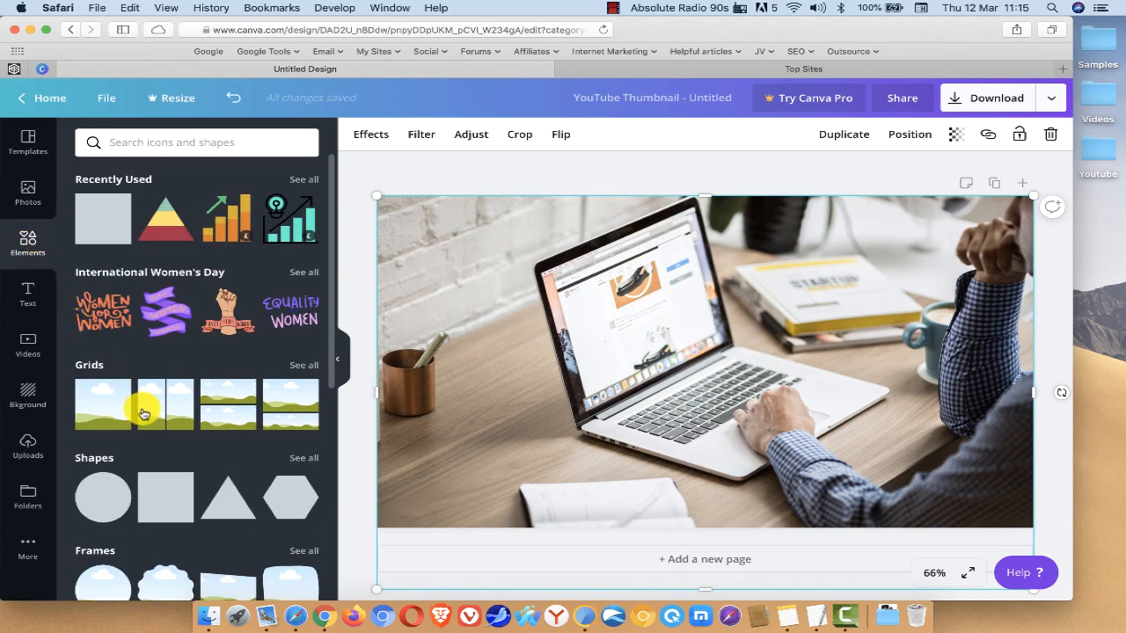
pyautogui.moveTo(169, 500); pyautogui.dragTo(423, 231)
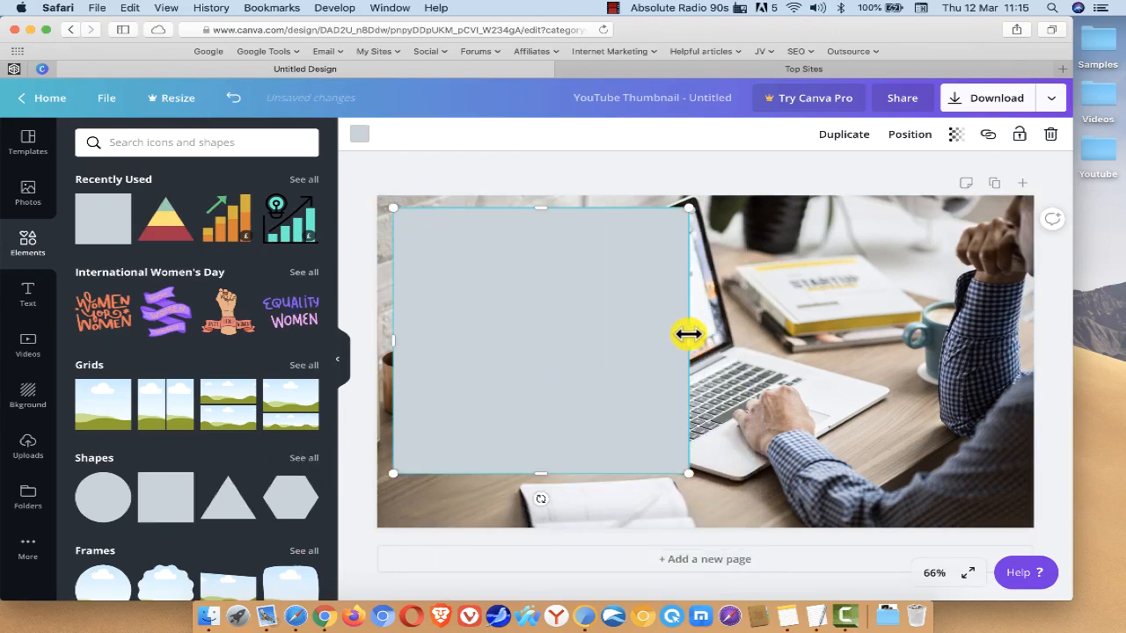
pyautogui.moveTo(688, 332); pyautogui.dragTo(1015, 311)
pyautogui.moveTo(698, 460); pyautogui.dragTo(697, 264)
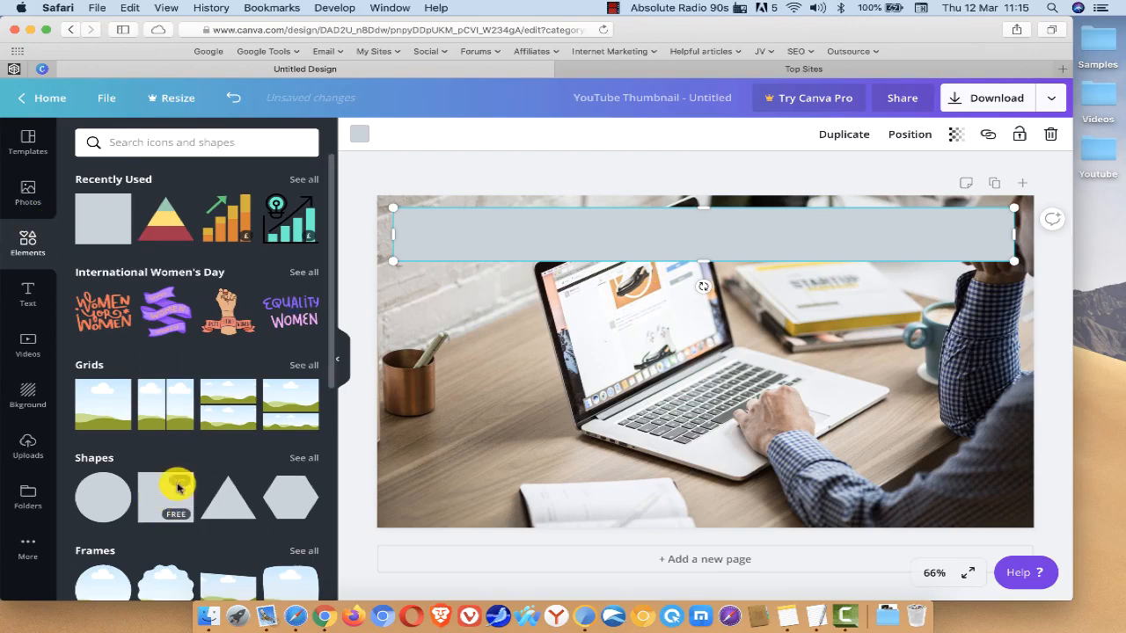
# Step: Add a second square below the bar and resize it into a large box covering most of the remaining photo
pyautogui.moveTo(177, 488); pyautogui.dragTo(432, 309)
pyautogui.moveTo(694, 410); pyautogui.dragTo(1010, 395)
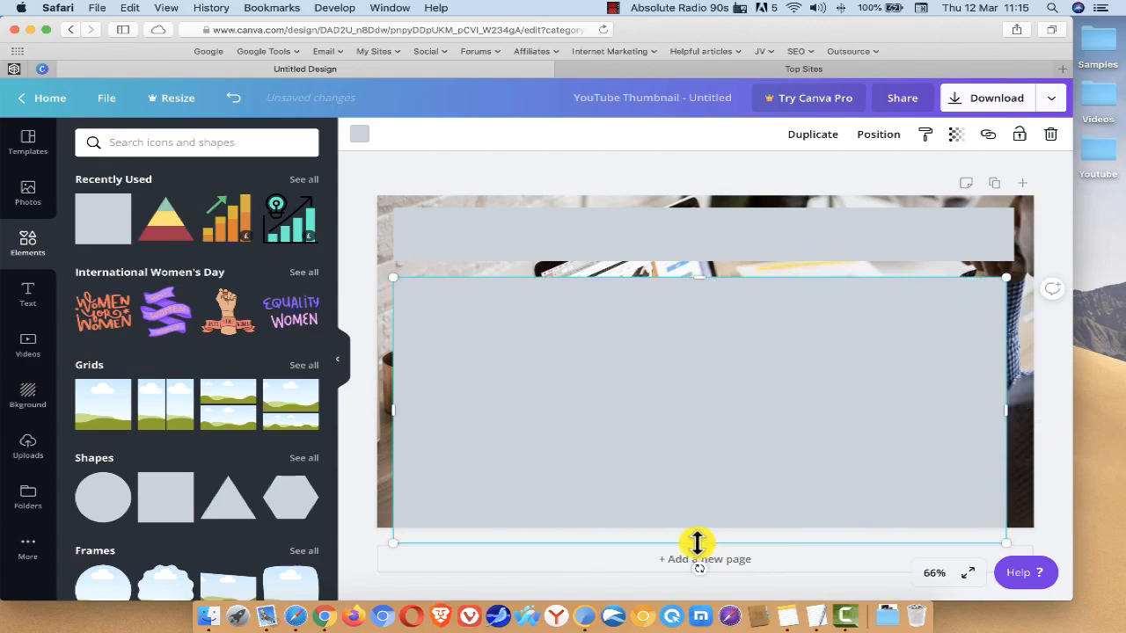
pyautogui.moveTo(696, 542); pyautogui.dragTo(711, 512)
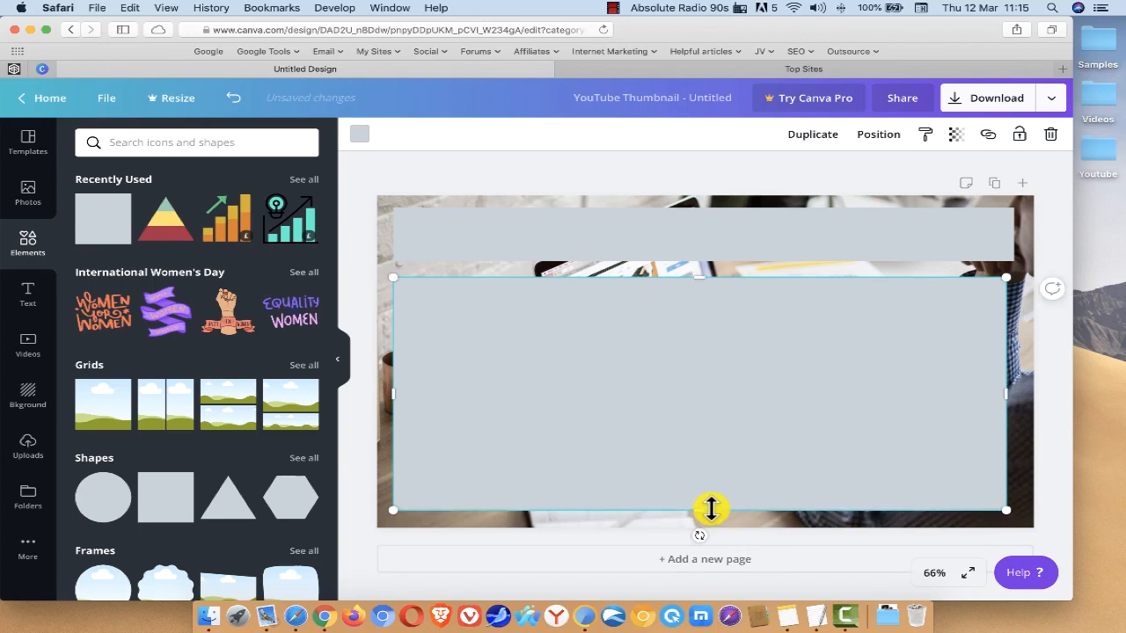
# Step: Copy the font name Montserrat Extra-Bold from the TextEdit note and search the Canva text designs for it
pyautogui.click(15, 284)
pyautogui.click(478, 232)
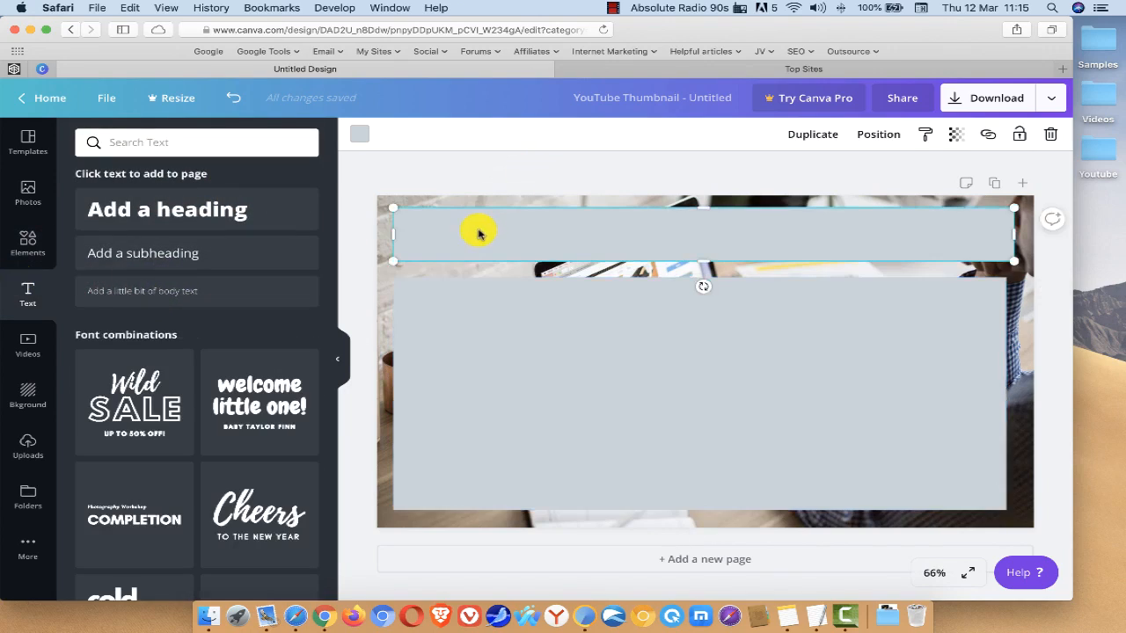
pyautogui.hotkey('ctrl', 'Up')
pyautogui.click(10, 143)
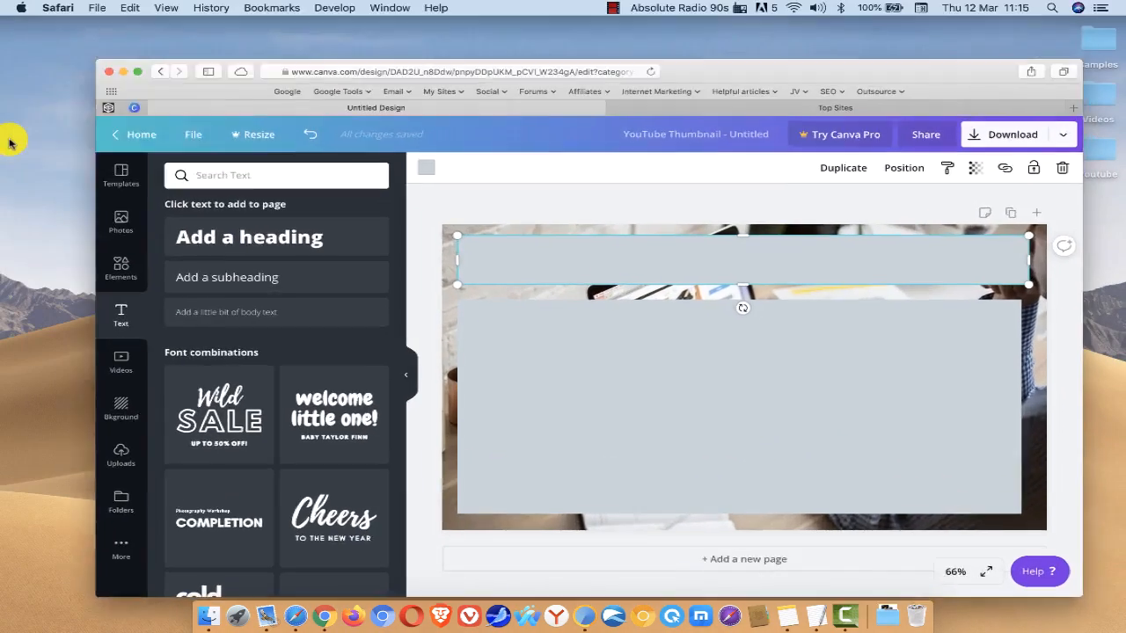
pyautogui.hotkey('ctrl', 'Up')
pyautogui.click(356, 141)
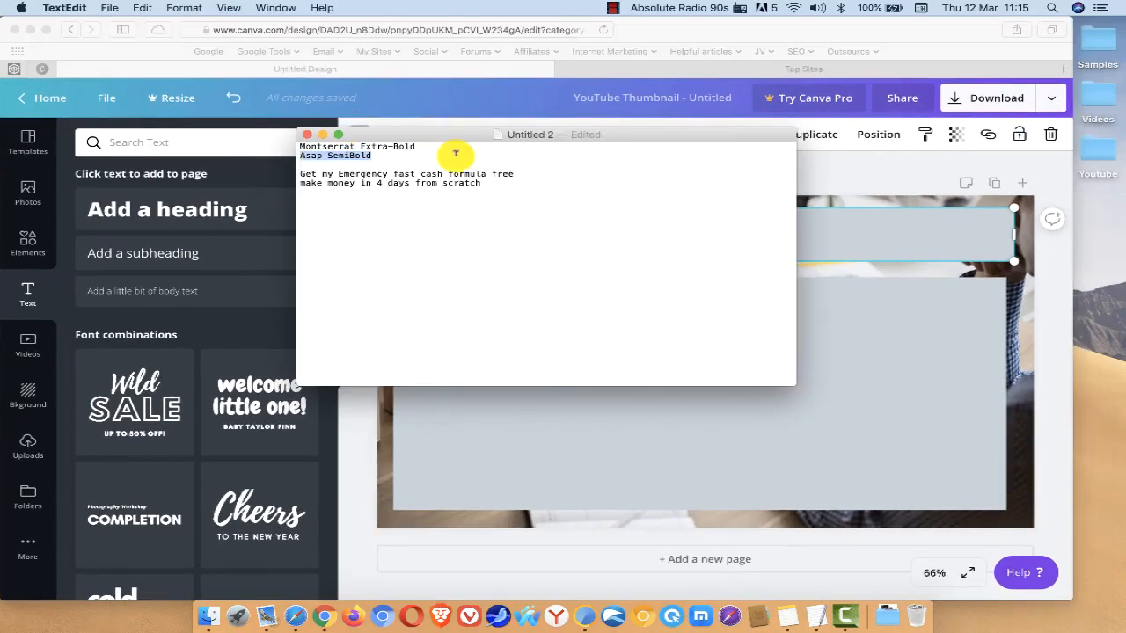
pyautogui.moveTo(432, 145); pyautogui.dragTo(290, 146)
pyautogui.press('super+c')
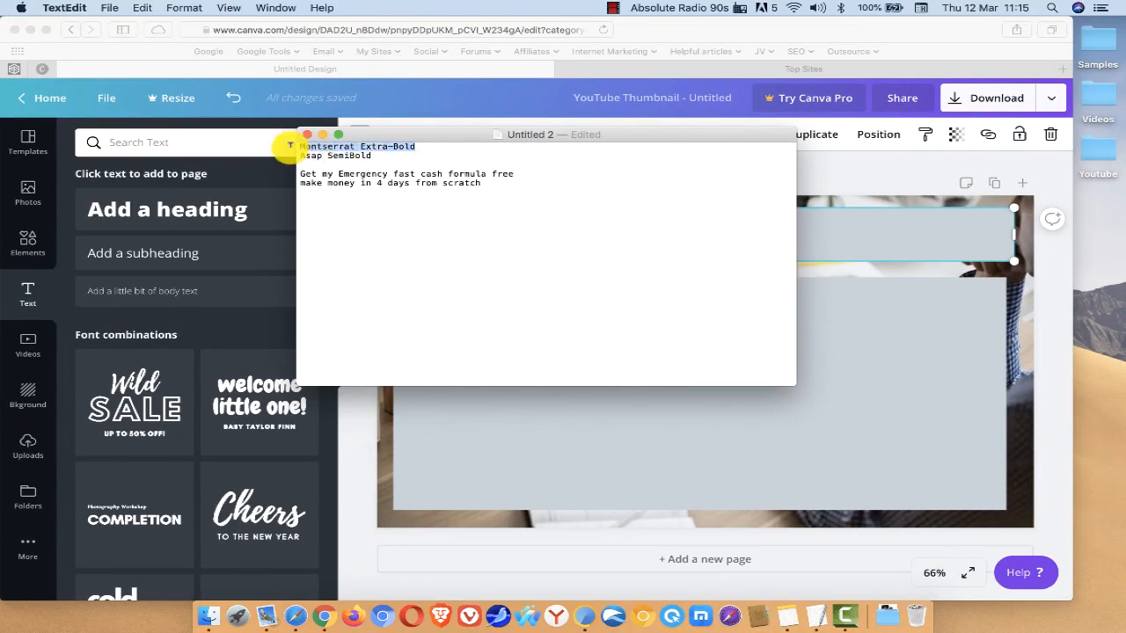
pyautogui.click(181, 147)
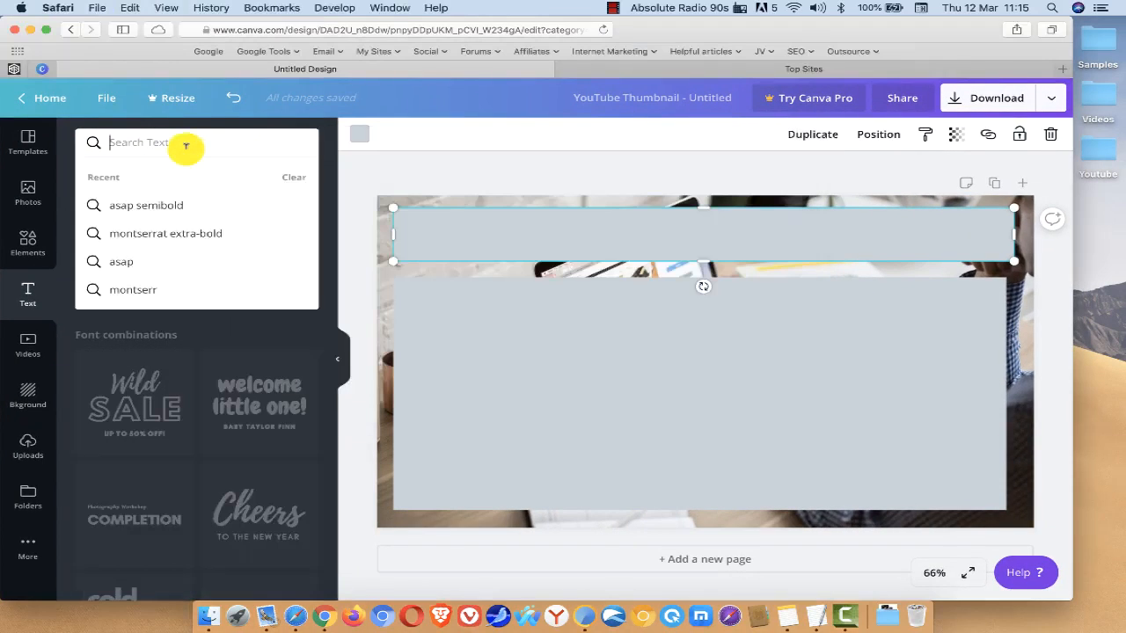
pyautogui.press('super+v')
pyautogui.press('Return')
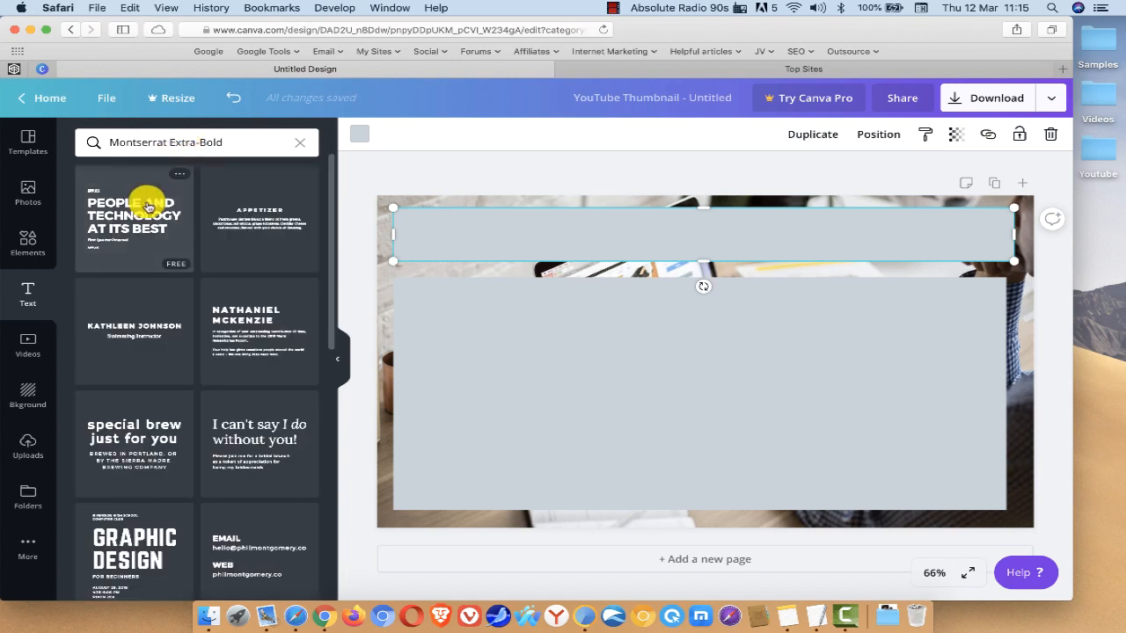
# Step: Place the "People and technology at its best" text combination on the large box and clear its APP.CO and First Quarter Proposal lines
pyautogui.moveTo(130, 219); pyautogui.dragTo(568, 352)
pyautogui.click(538, 306)
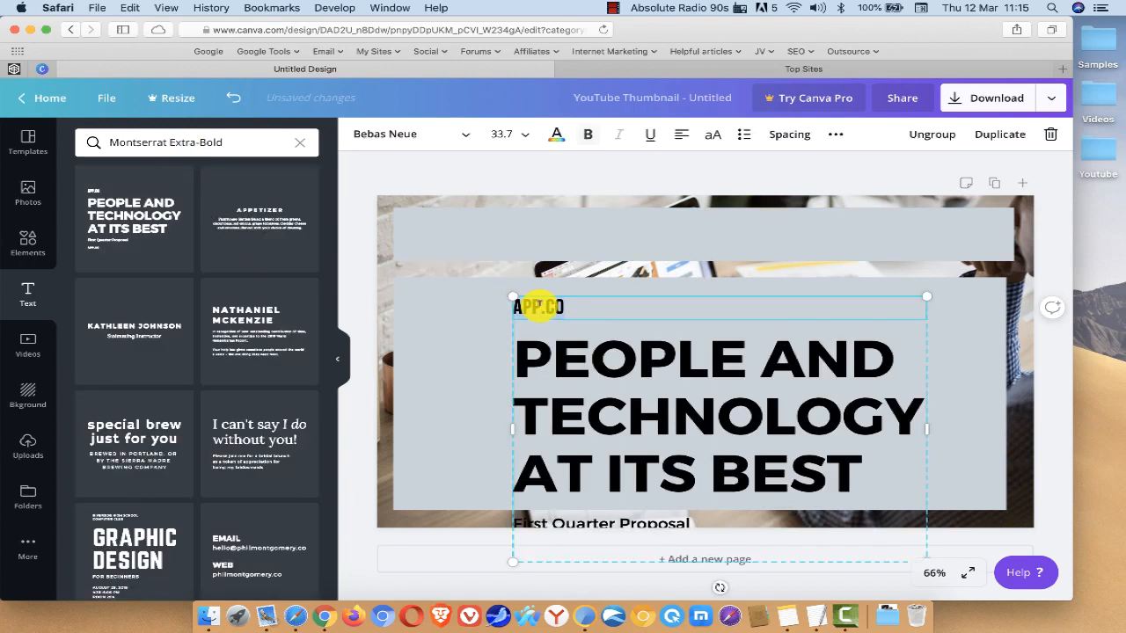
pyautogui.doubleClick(539, 306)
pyautogui.press('BackSpace')
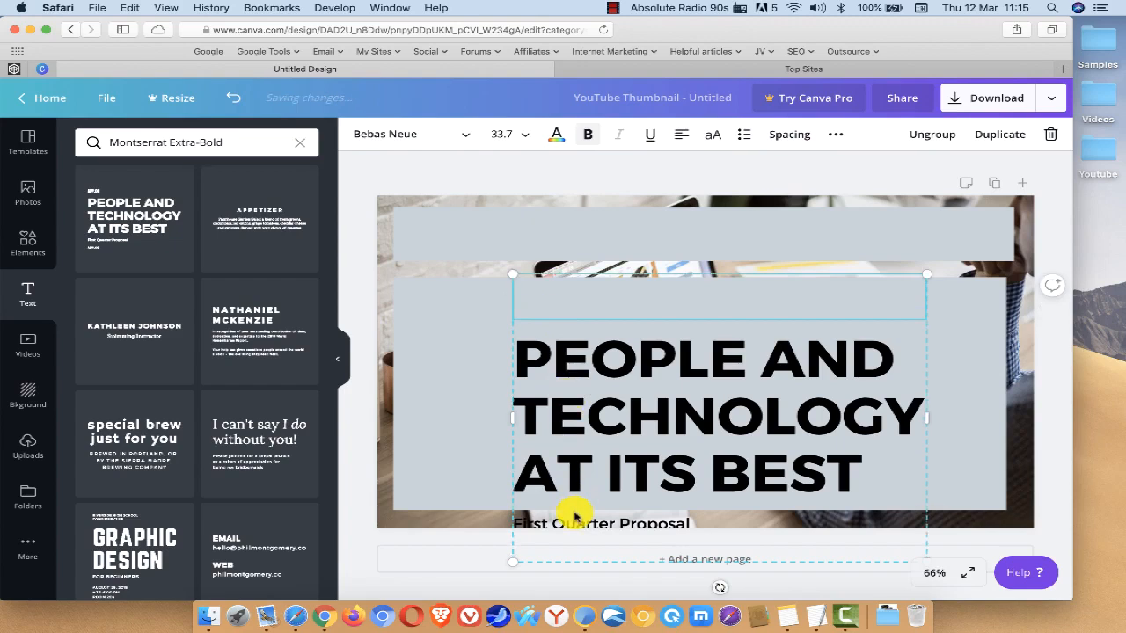
pyautogui.click(576, 519)
pyautogui.doubleClick(575, 520)
pyautogui.press('BackSpace')
# Step: Replace the large heading text with "FREE TRAINING" and centre-align it
pyautogui.click(584, 388)
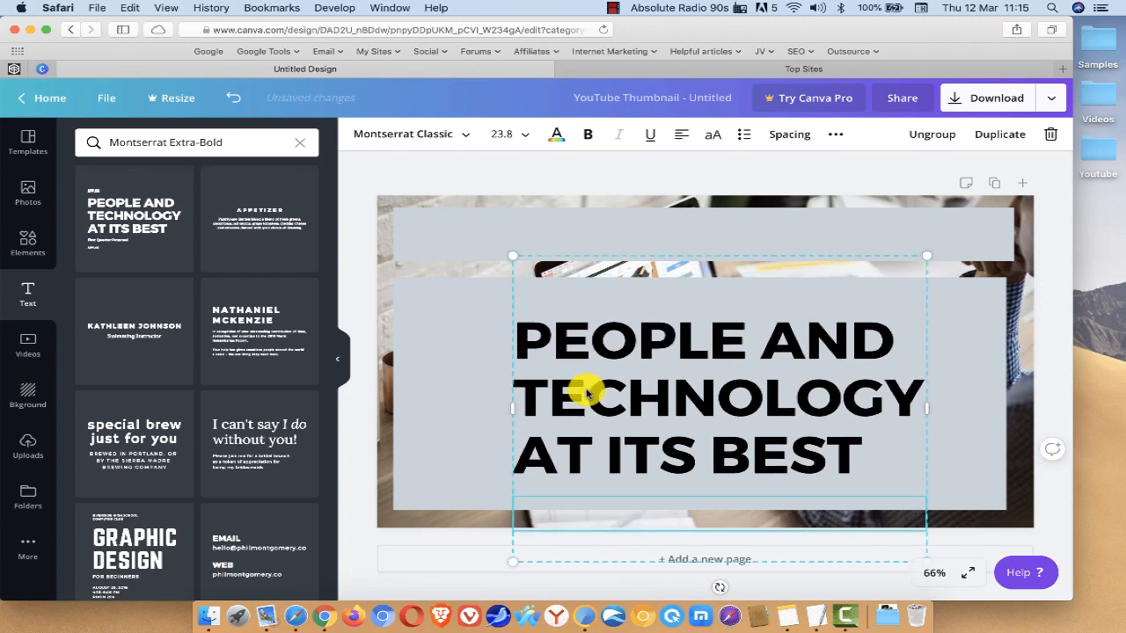
pyautogui.doubleClick(586, 387)
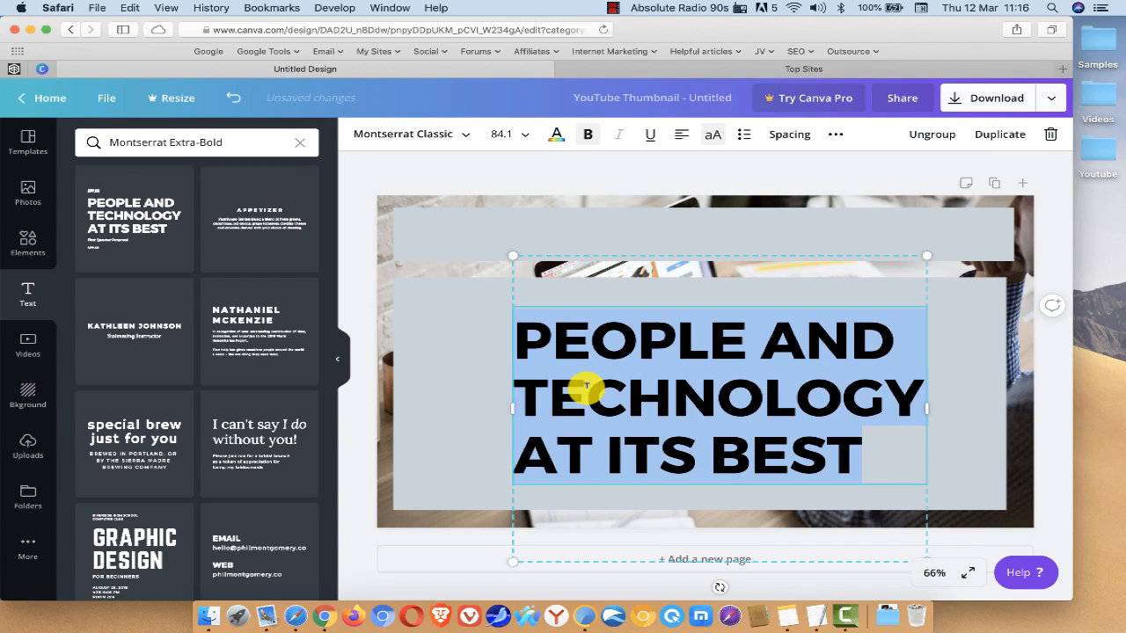
pyautogui.write('FREE TRAININ')
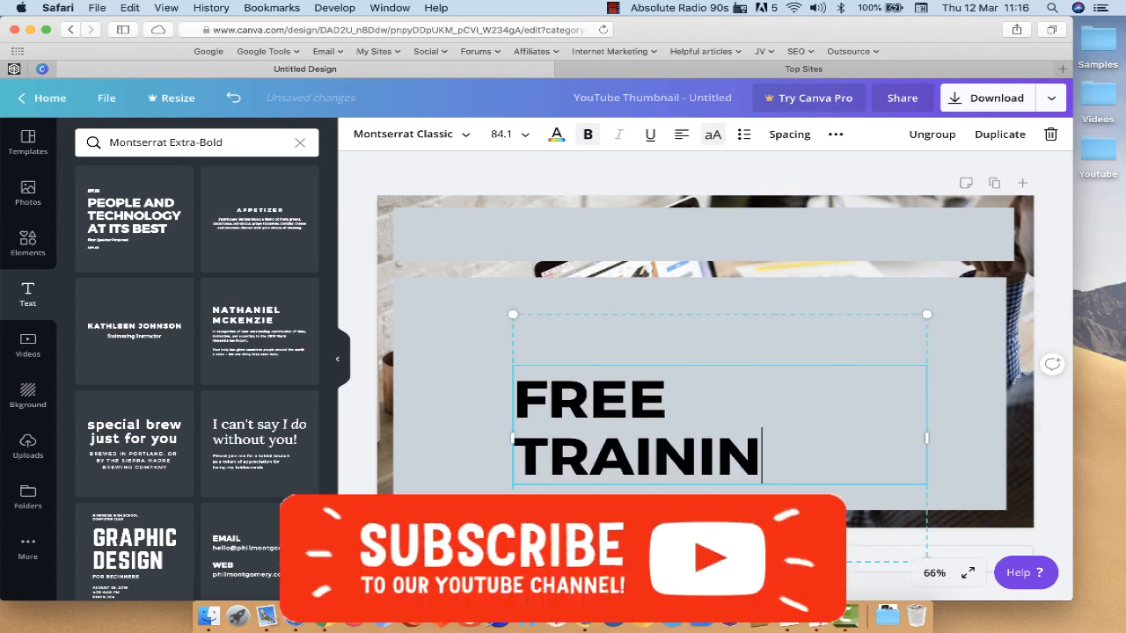
pyautogui.write('G')
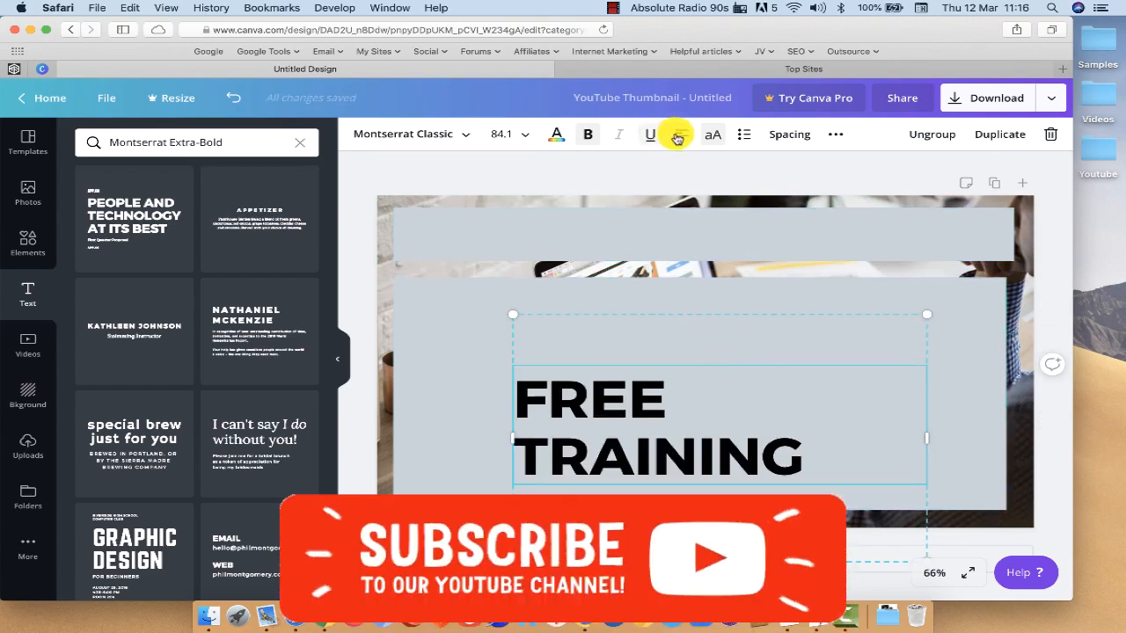
pyautogui.click(680, 136)
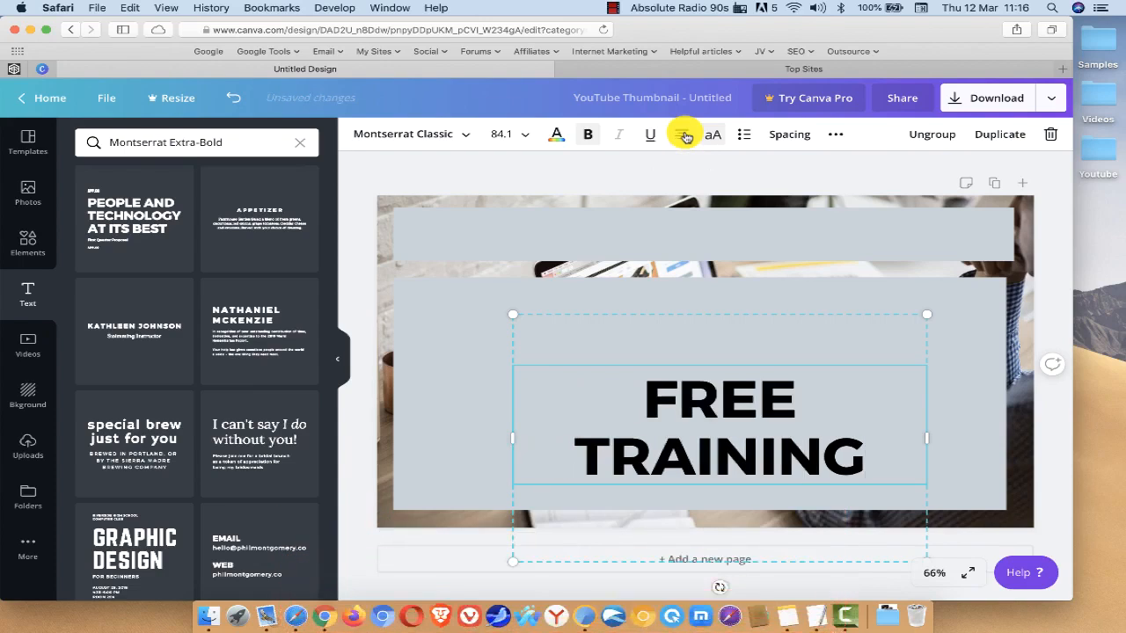
# Step: Fit the FREE TRAINING text on one line across the upper bar and clear the leftover APP.CO line beneath it
pyautogui.click(456, 332)
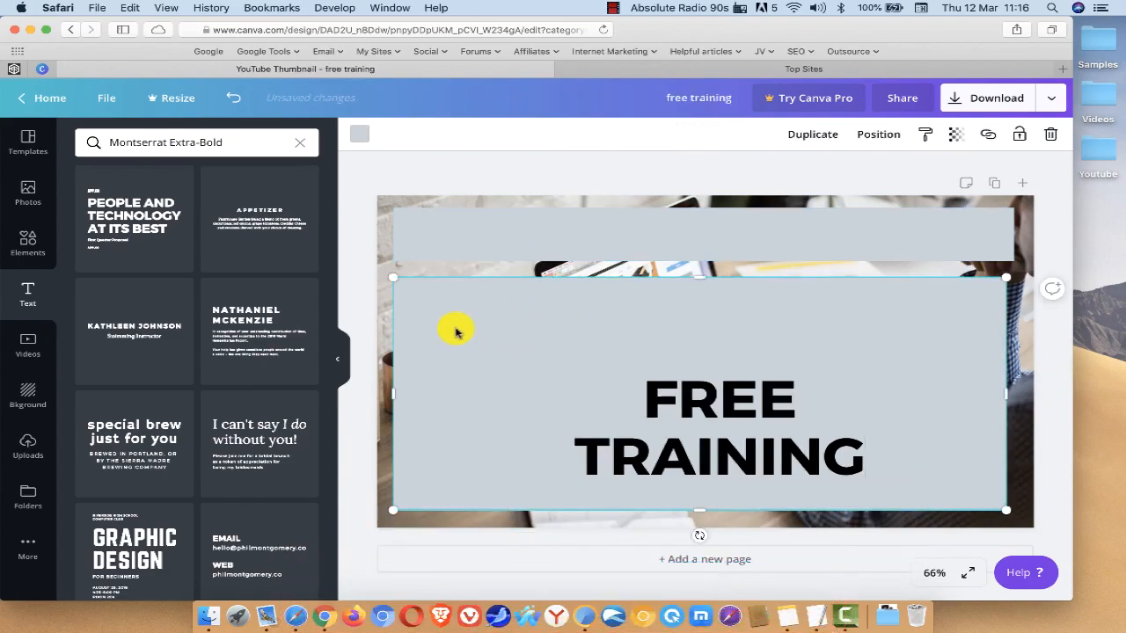
pyautogui.moveTo(548, 334); pyautogui.dragTo(484, 204)
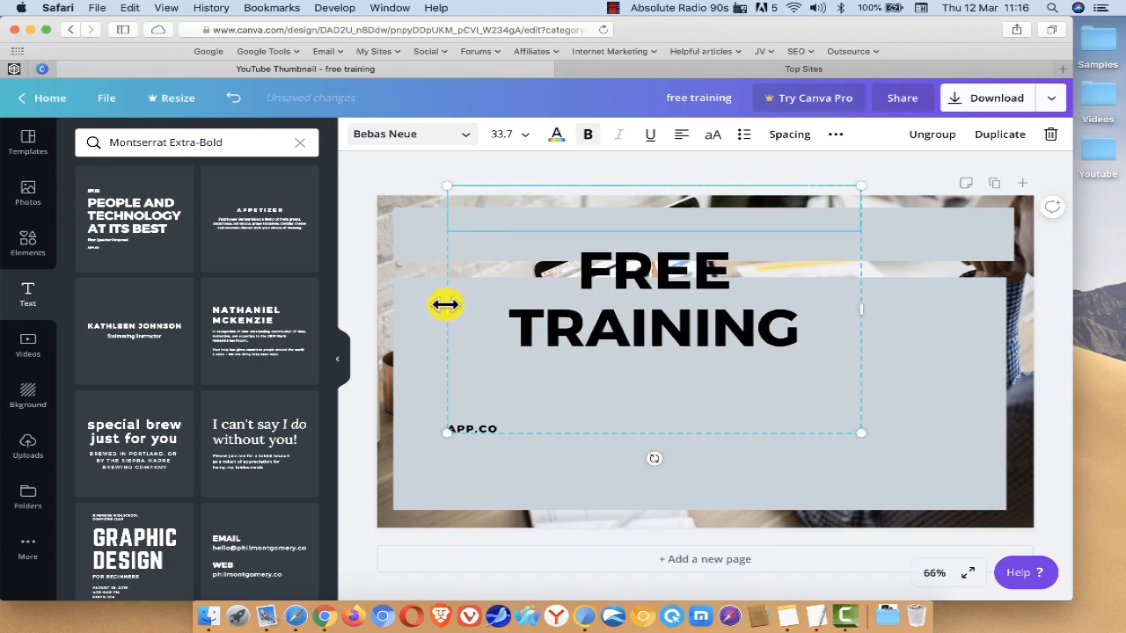
pyautogui.moveTo(445, 305); pyautogui.dragTo(392, 299)
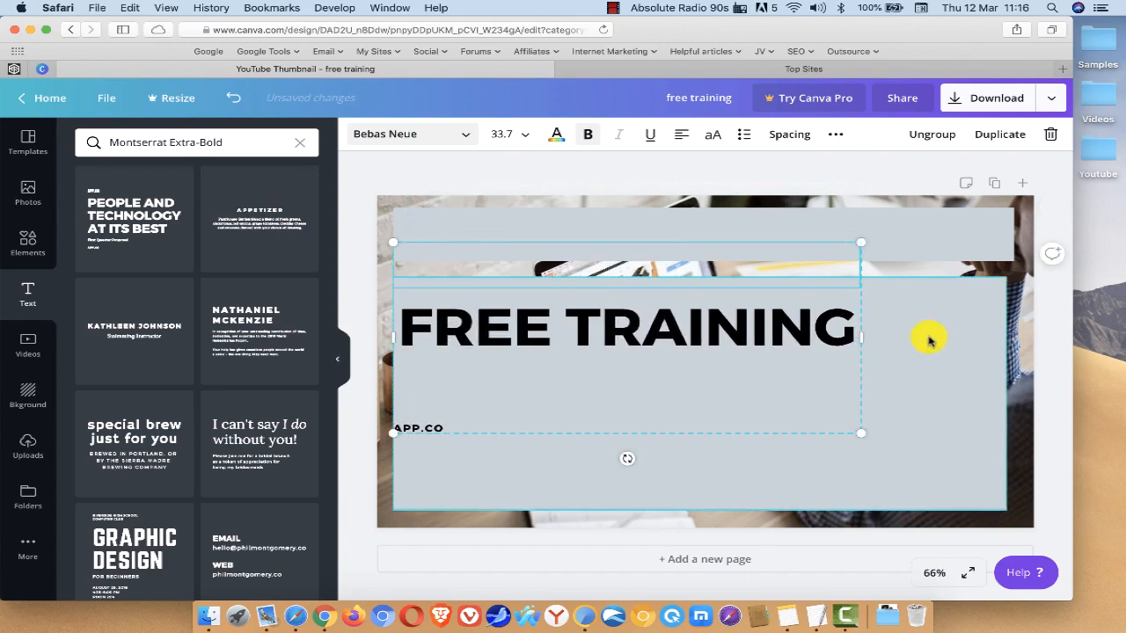
pyautogui.moveTo(862, 337); pyautogui.dragTo(1006, 336)
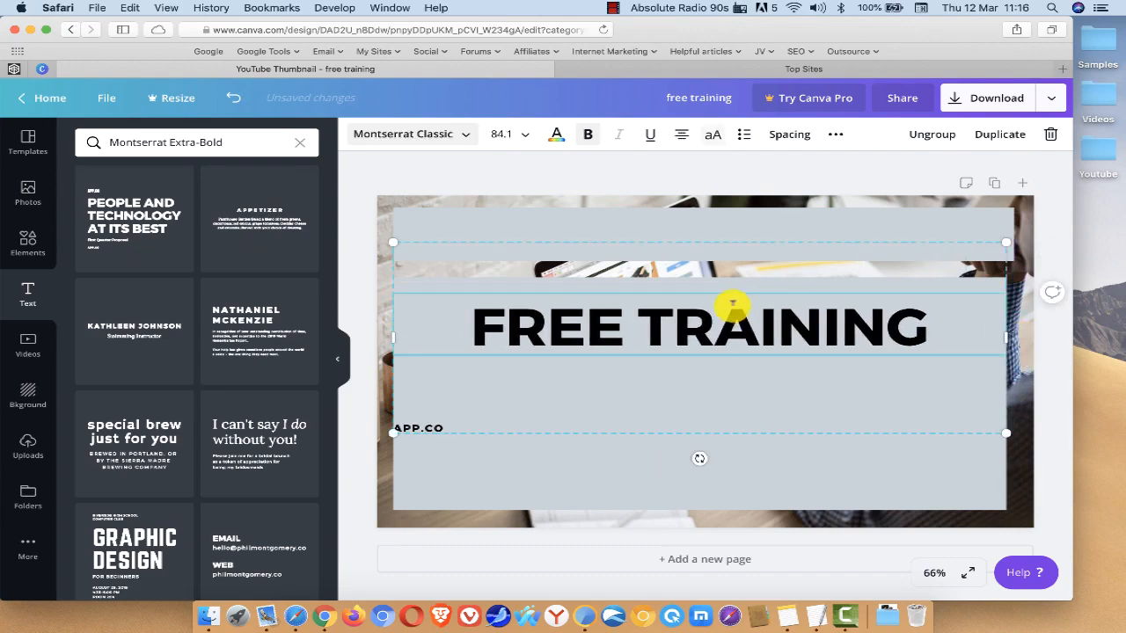
pyautogui.moveTo(732, 303); pyautogui.dragTo(731, 220)
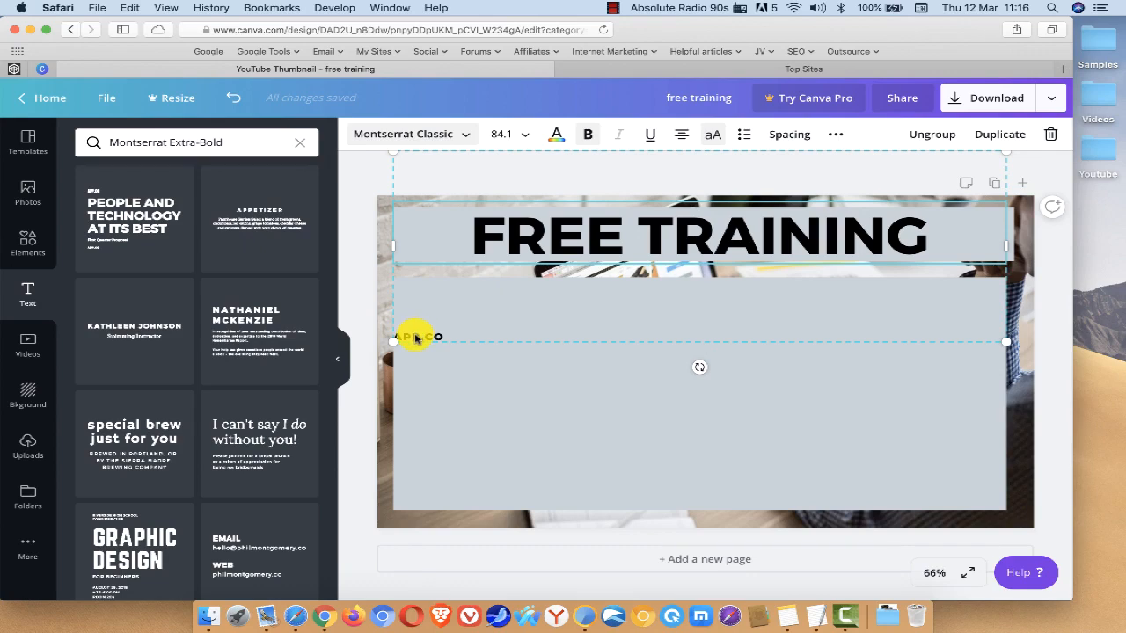
pyautogui.click(416, 334)
pyautogui.press('Delete')
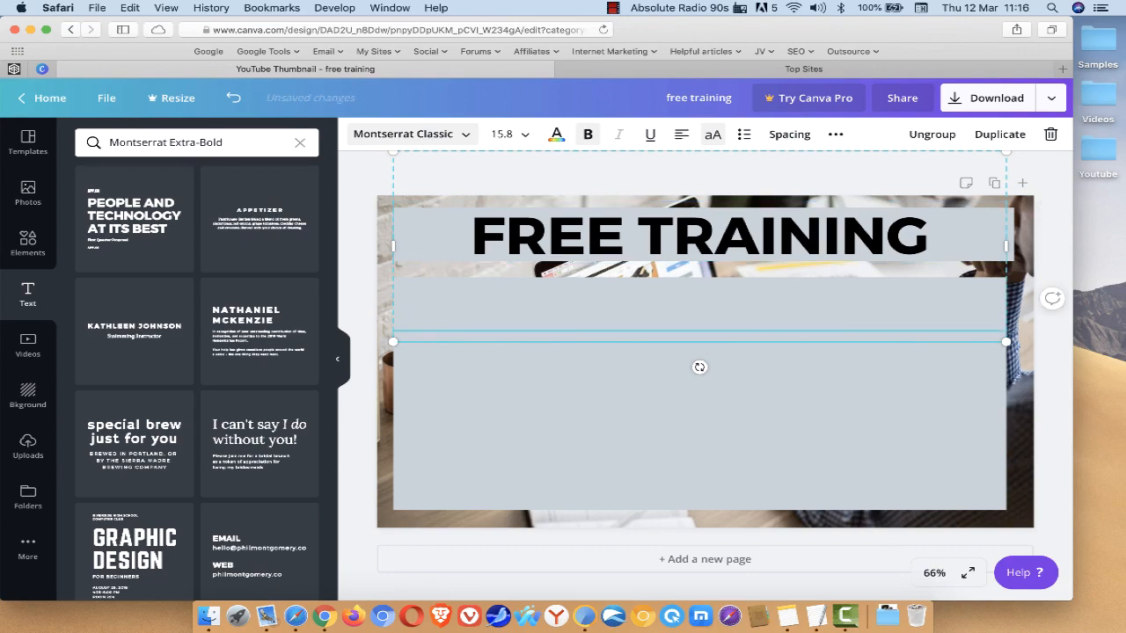
# Step: Increase the letter spacing of the FREE TRAINING heading to 95
pyautogui.click(525, 220)
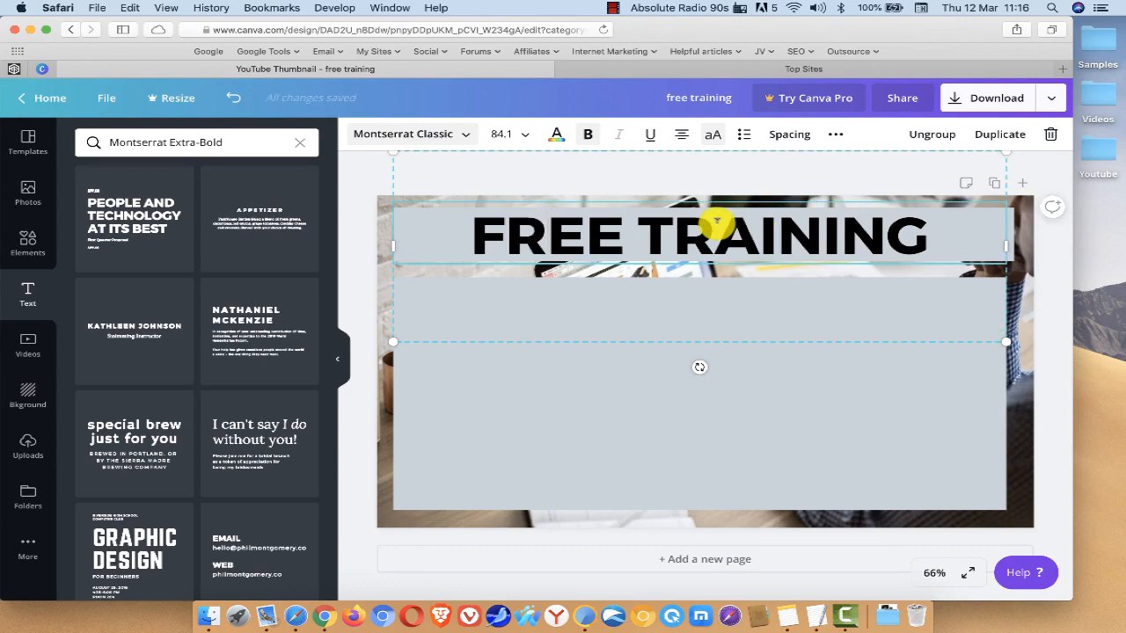
pyautogui.click(505, 132)
pyautogui.scroll(-3, 528, 339)
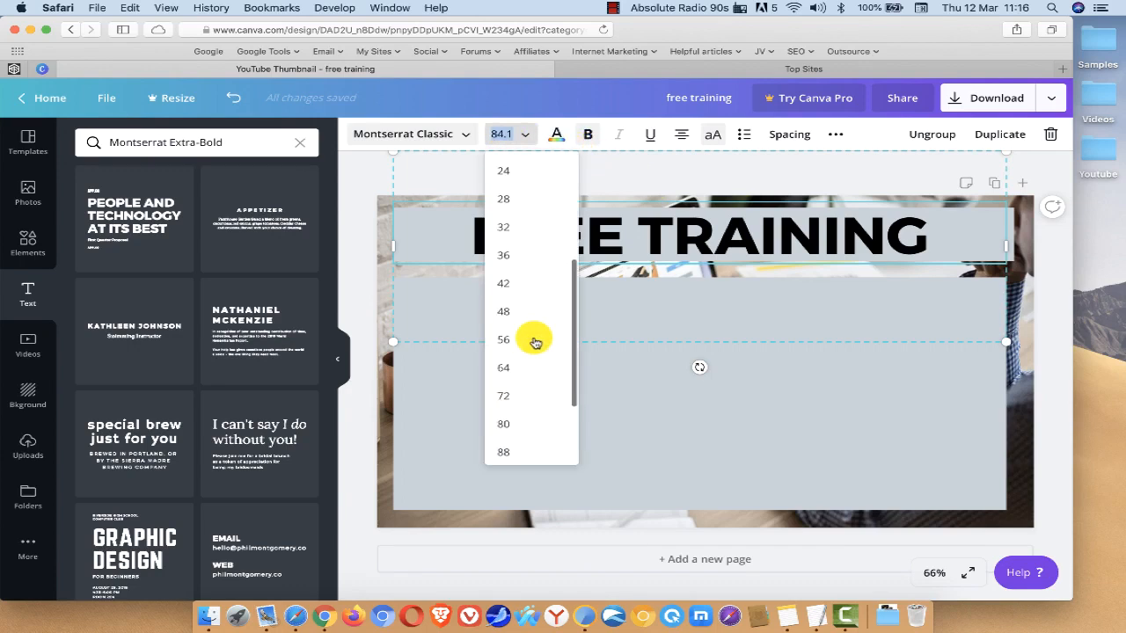
pyautogui.click(745, 332)
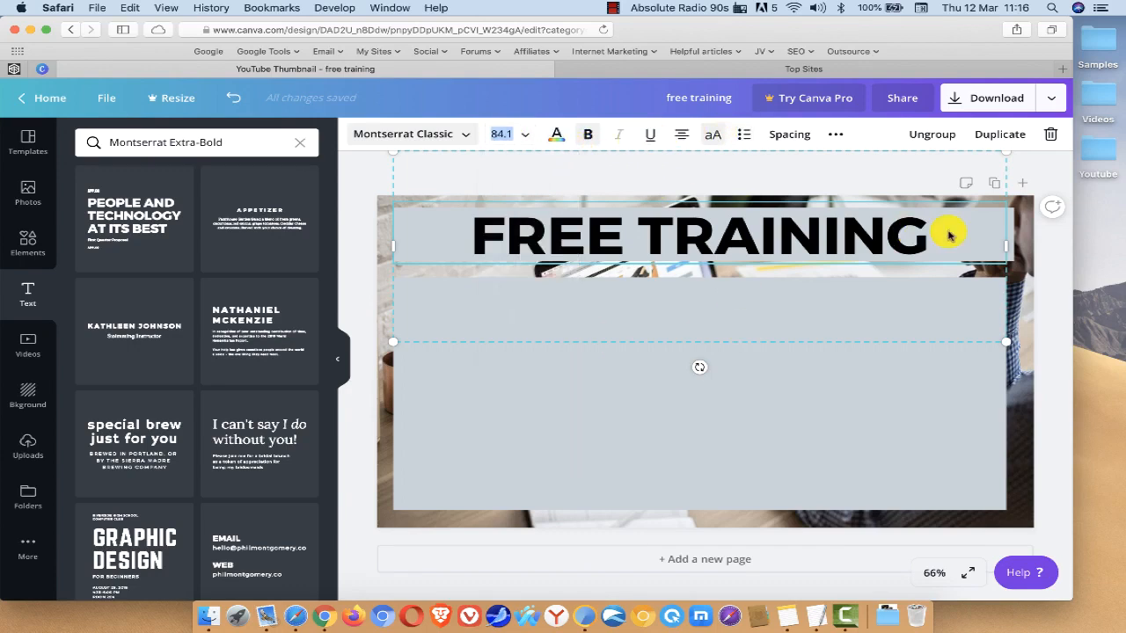
pyautogui.click(791, 135)
pyautogui.moveTo(870, 176); pyautogui.dragTo(882, 179)
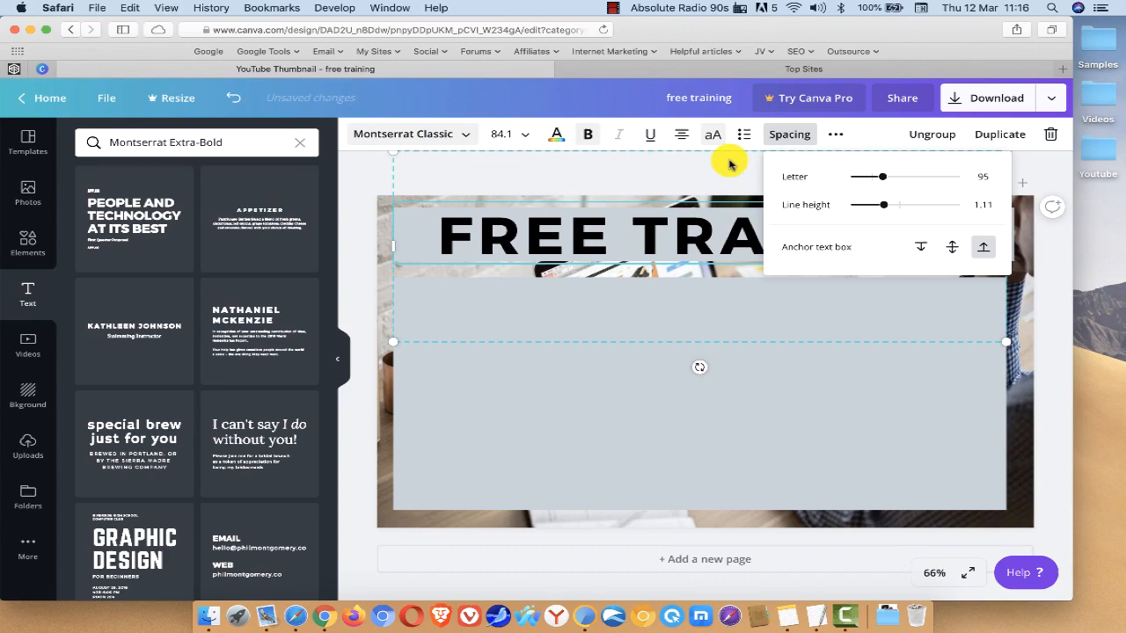
# Step: Set the FREE TRAINING heading's font size to 96 and reposition it slightly so it sits centred on the upper bar
pyautogui.click(526, 139)
pyautogui.scroll(-5, 515, 282)
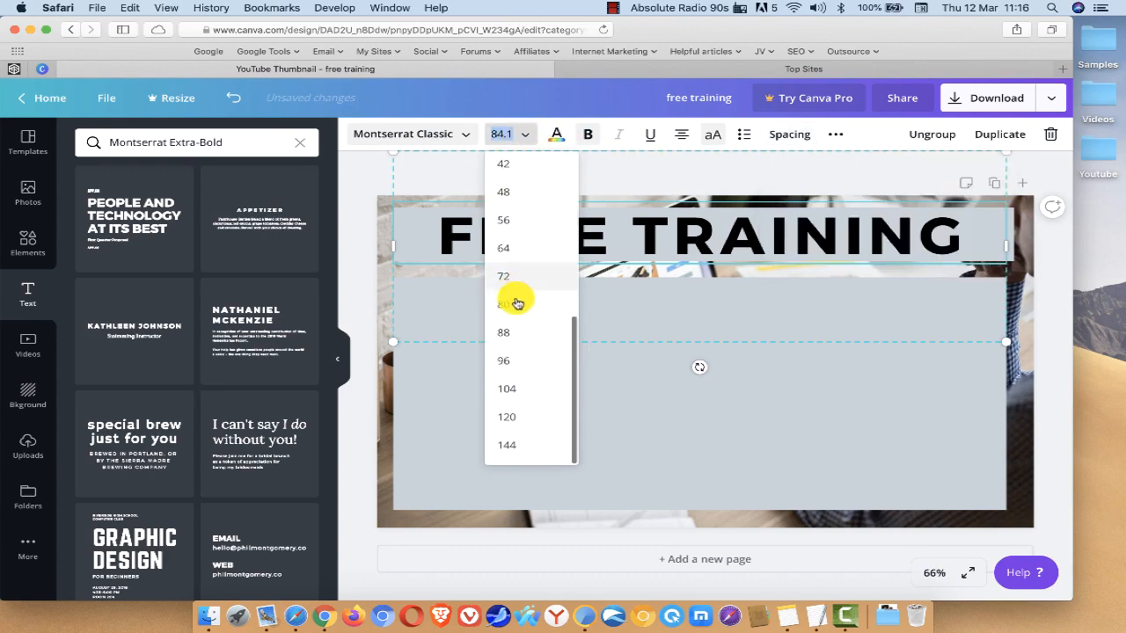
pyautogui.click(519, 359)
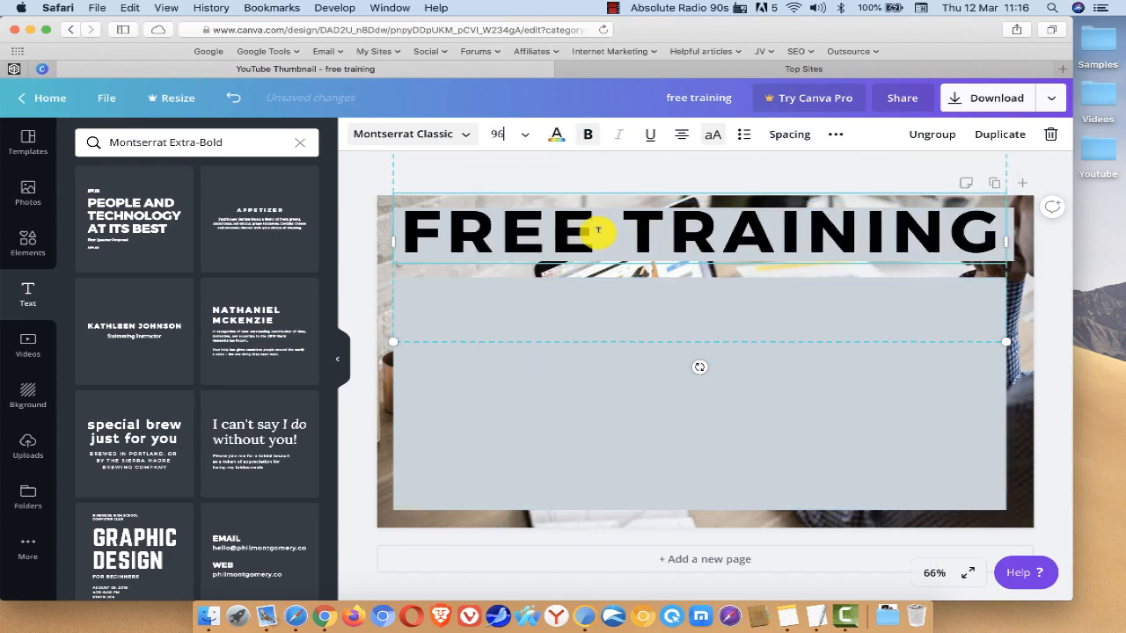
pyautogui.click(585, 410)
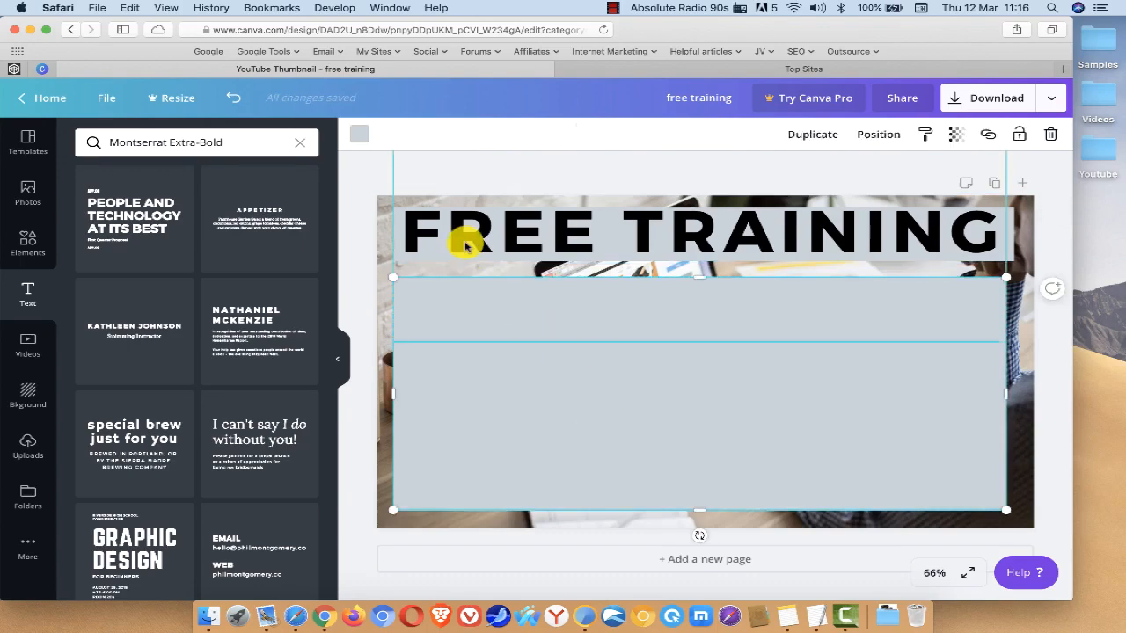
pyautogui.moveTo(465, 246)
pyautogui.mouseDown()
pyautogui.moveTo(453, 226)
pyautogui.moveTo(463, 229)
pyautogui.mouseUp()
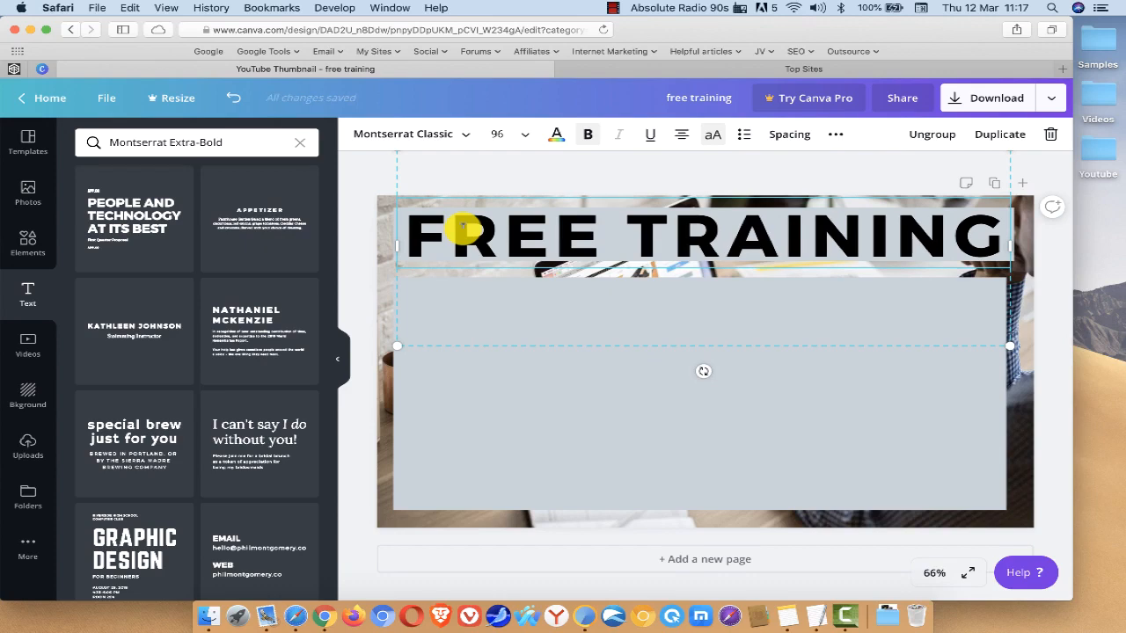
# Step: Recolour the whole FREE TRAINING heading with the bright red default colour
pyautogui.tripleClick(576, 230)
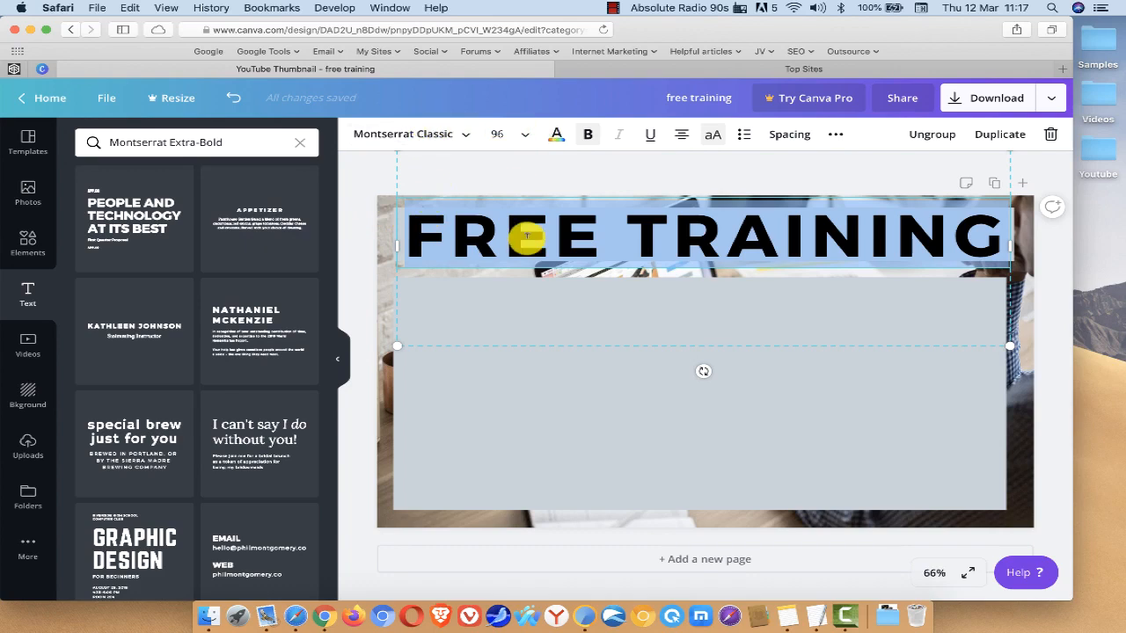
pyautogui.click(557, 133)
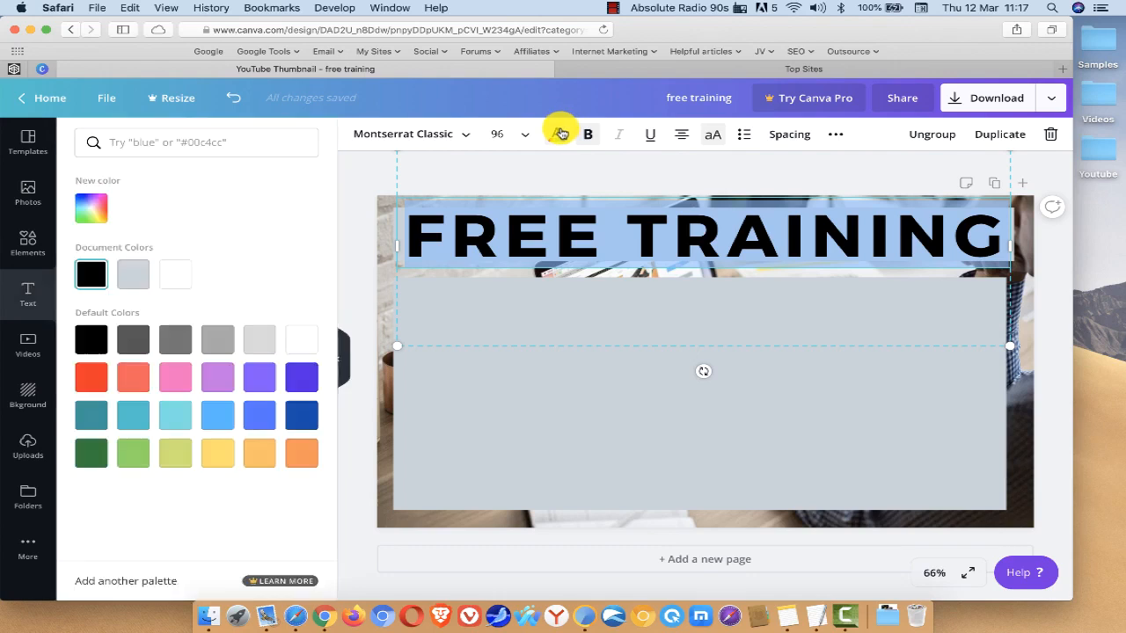
pyautogui.click(79, 380)
pyautogui.click(721, 422)
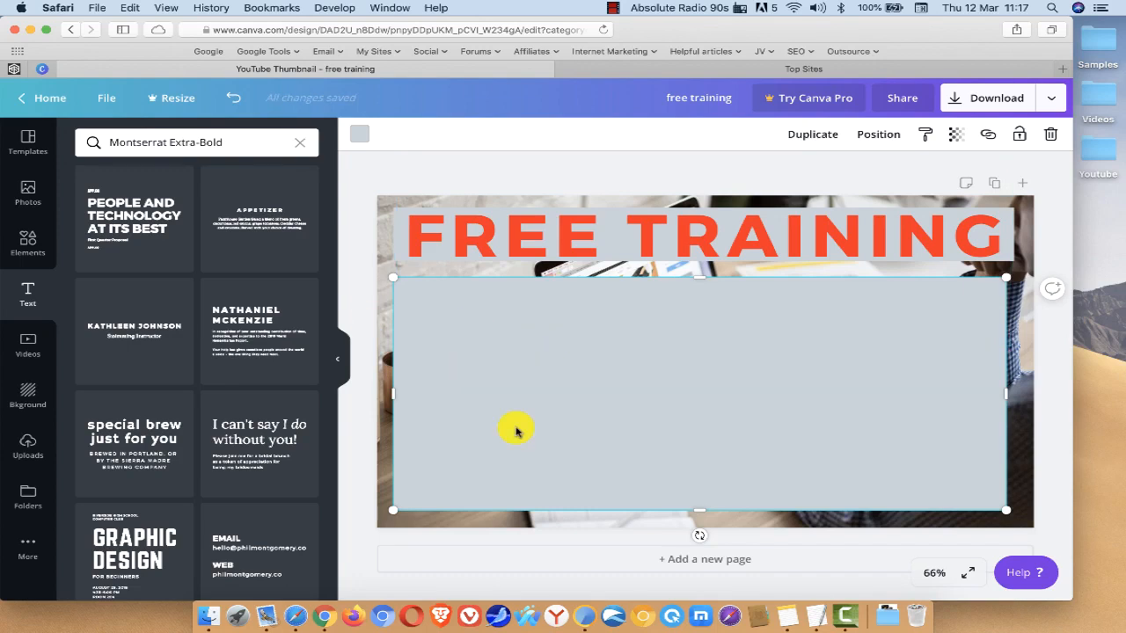
# Step: Copy the font name Asap SemiBold from the TextEdit note and search the Canva text designs for it
pyautogui.hotkey('ctrl', 'Up')
pyautogui.click(234, 269)
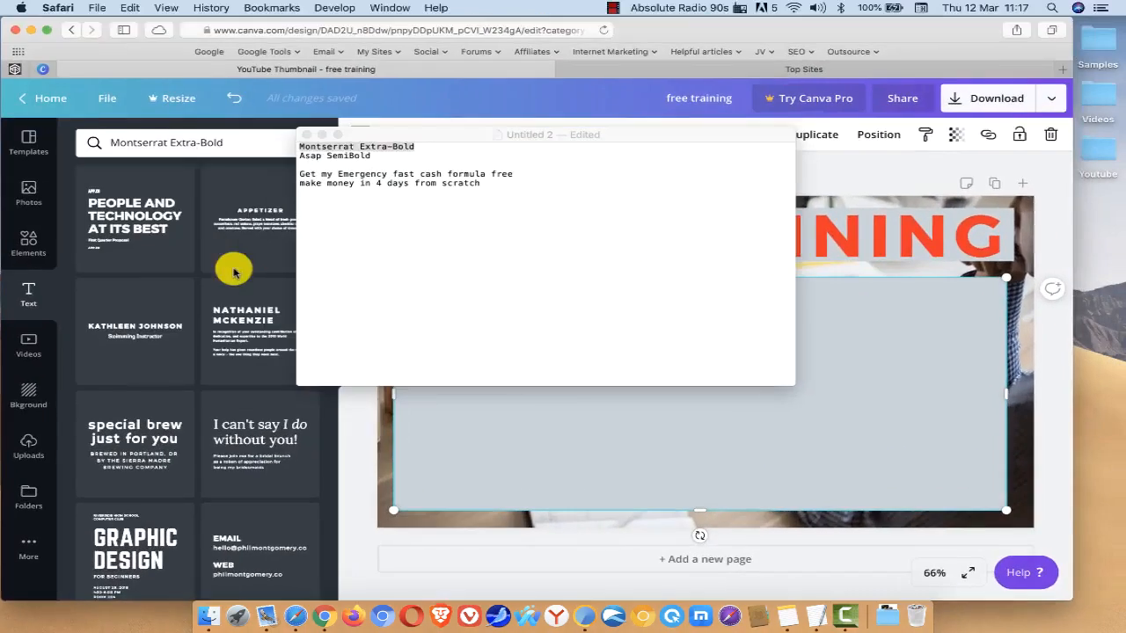
pyautogui.moveTo(373, 156); pyautogui.dragTo(293, 153)
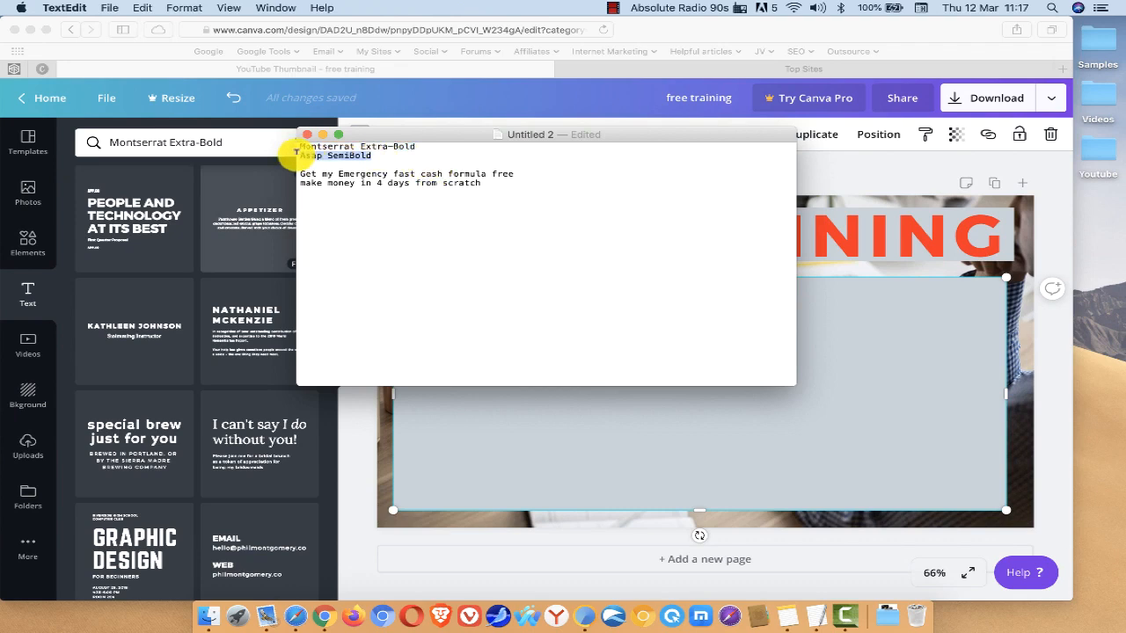
pyautogui.press('super+c')
pyautogui.click(581, 422)
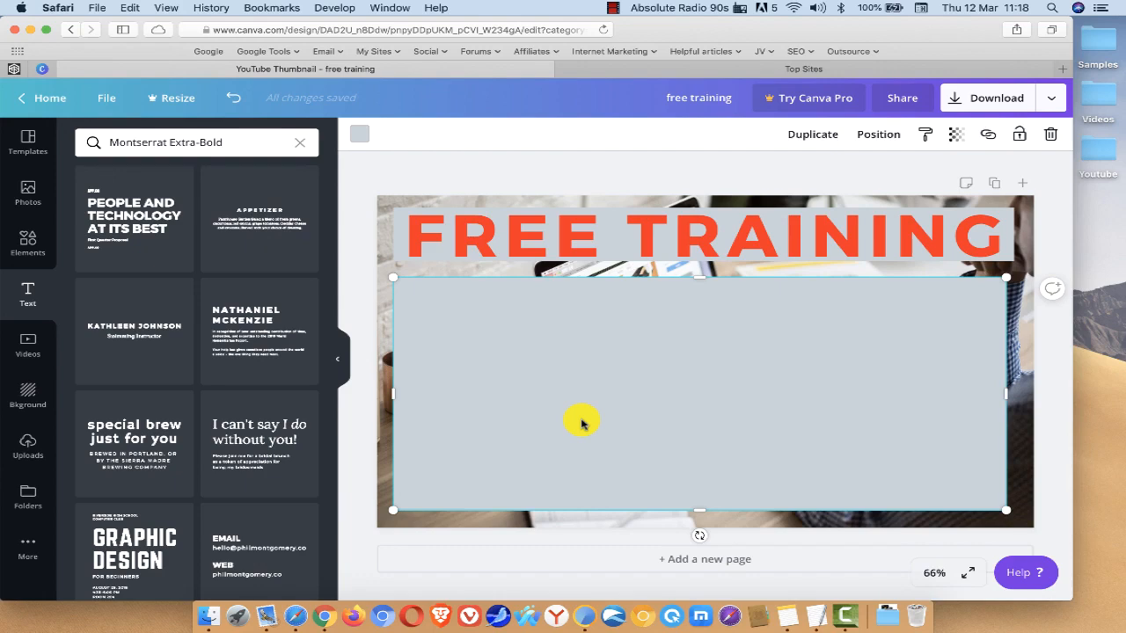
pyautogui.click(213, 133)
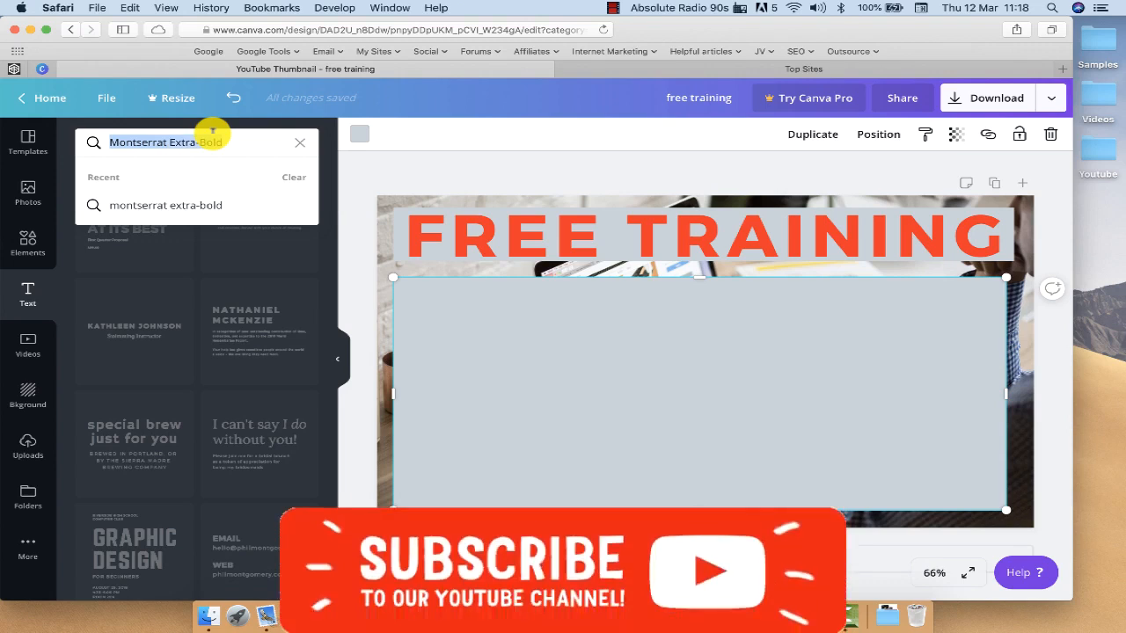
pyautogui.press('super+v')
pyautogui.press('Return')
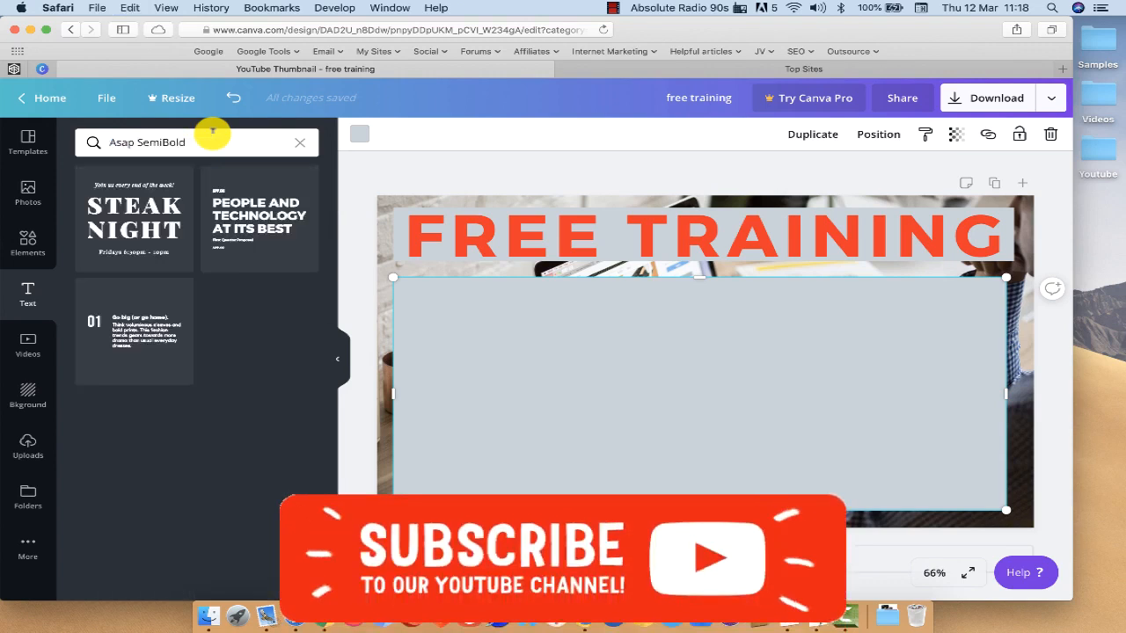
# Step: Add the "People and technology at its best" text combination to the large box and clear its two APP.CO lines and First Quarter Proposal line
pyautogui.moveTo(204, 181); pyautogui.dragTo(489, 317)
pyautogui.click(473, 269)
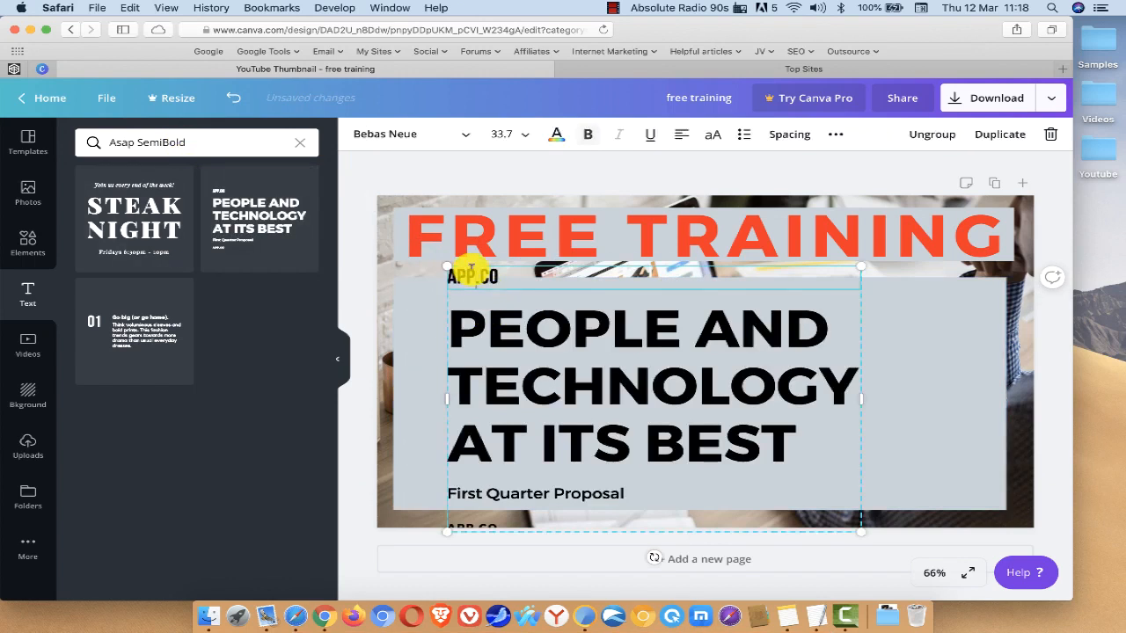
pyautogui.doubleClick(471, 269)
pyautogui.press('BackSpace')
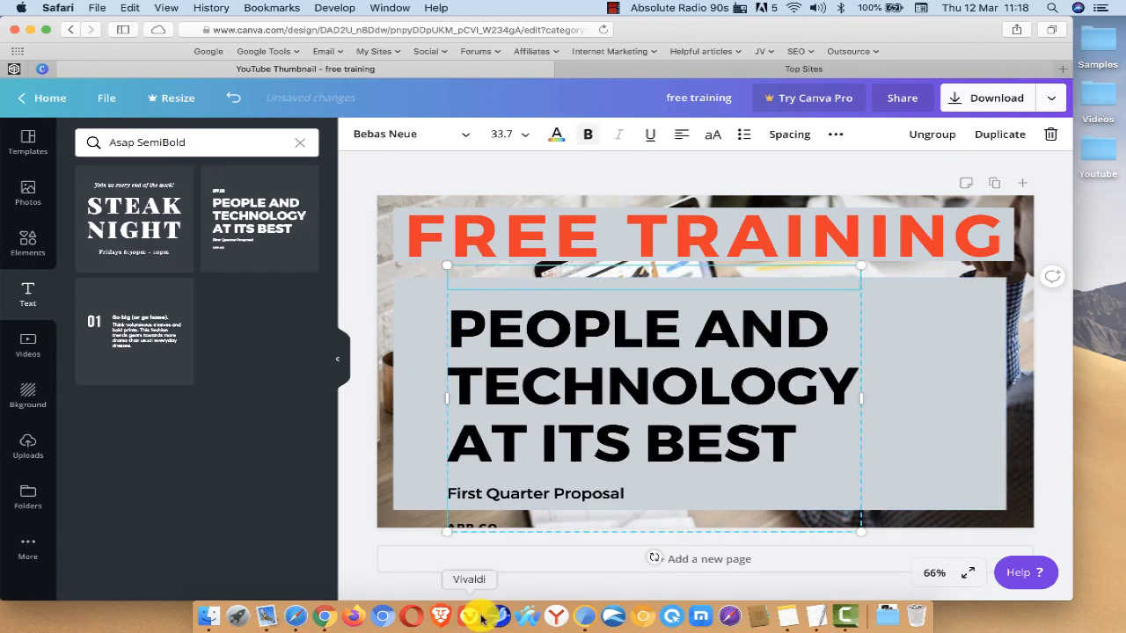
pyautogui.doubleClick(484, 504)
pyautogui.press('BackSpace')
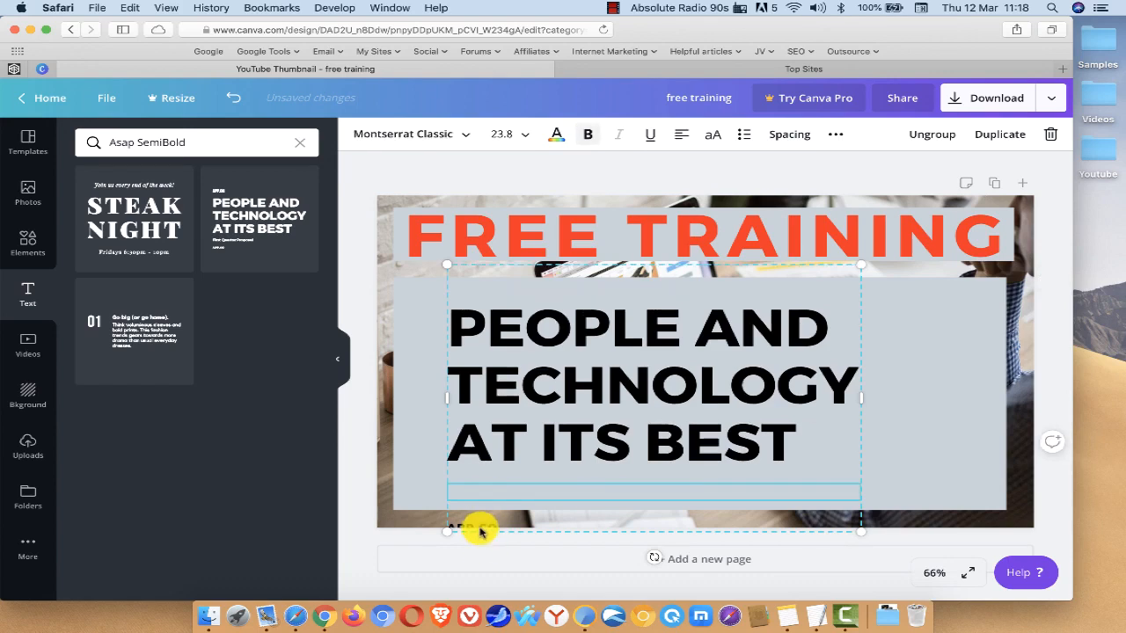
pyautogui.doubleClick(476, 528)
pyautogui.press('BackSpace')
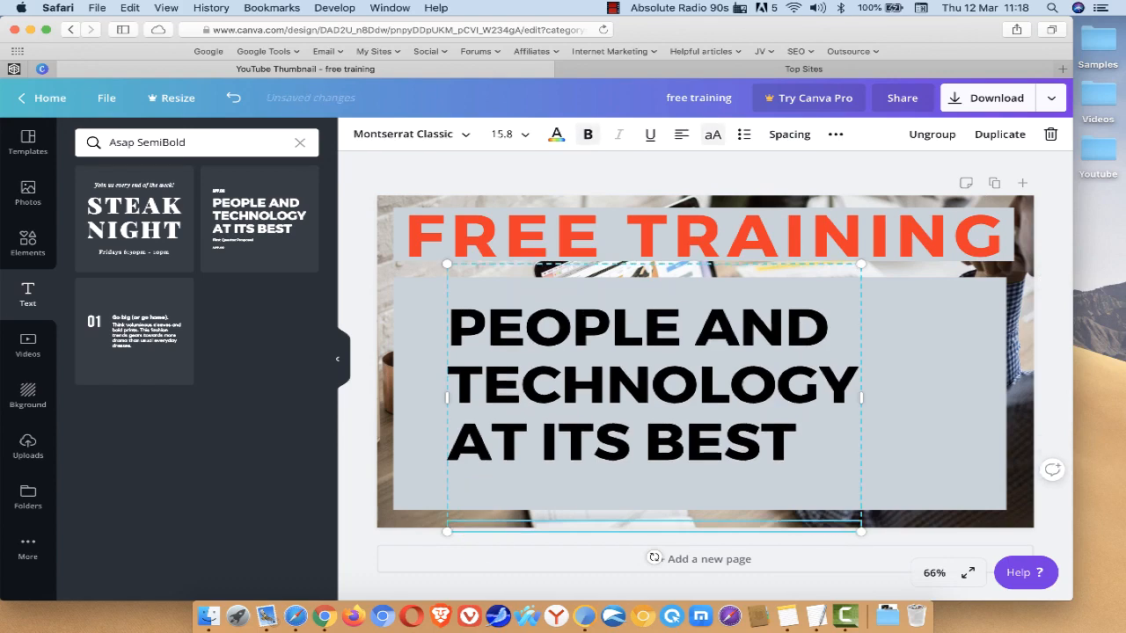
# Step: Replace the "People and technology at its best" text with the placeholder "HFGHDFGHFGHFGSH"
pyautogui.doubleClick(608, 367)
pyautogui.write('HFGHDFG')
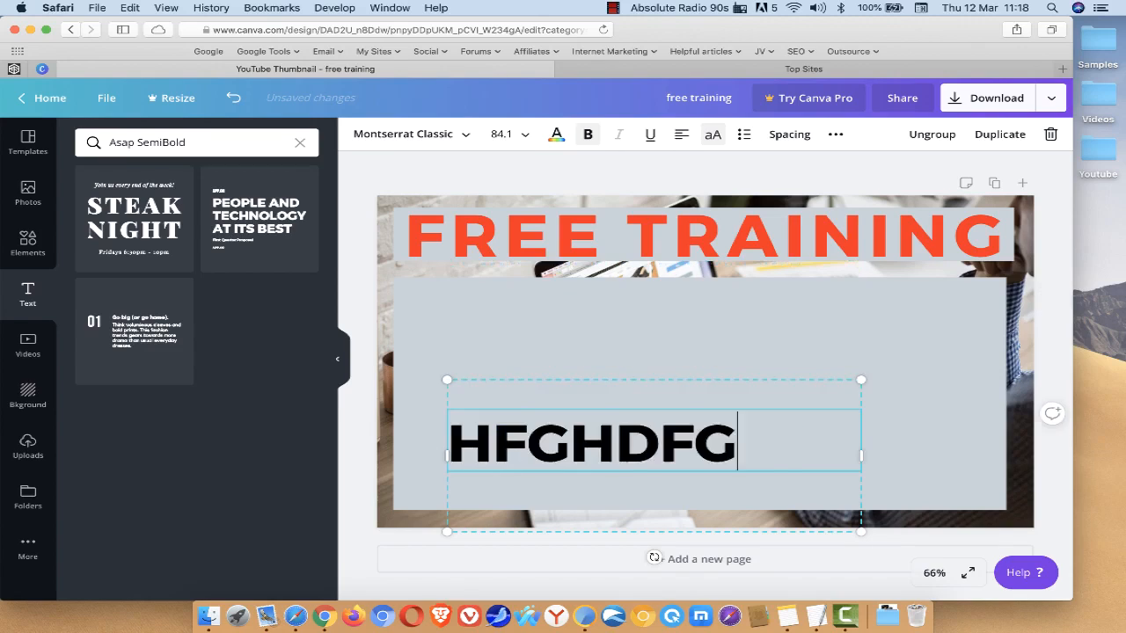
pyautogui.write('HFGHFGSH')
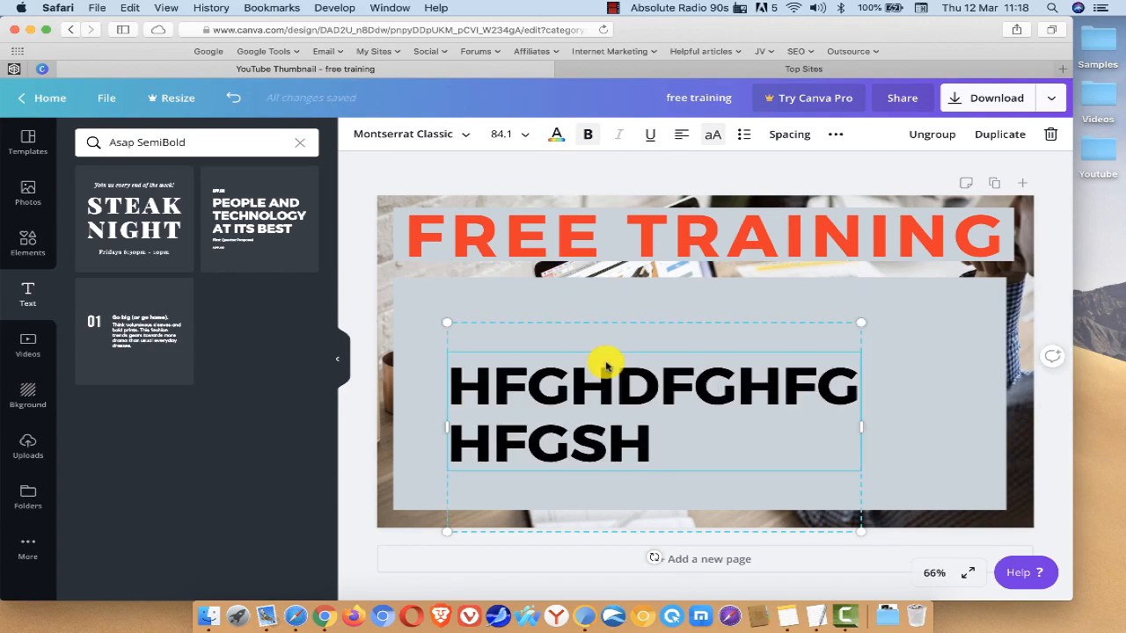
# Step: Try the bright red fill on the large box behind the placeholder text and change the fill to white
pyautogui.click(939, 400)
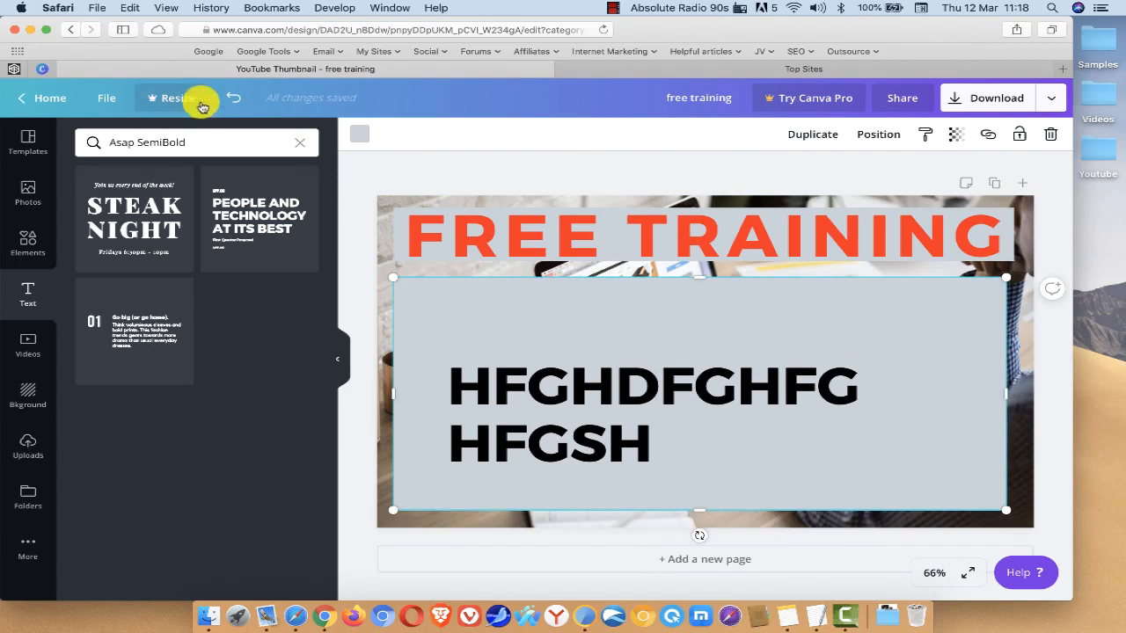
pyautogui.click(356, 135)
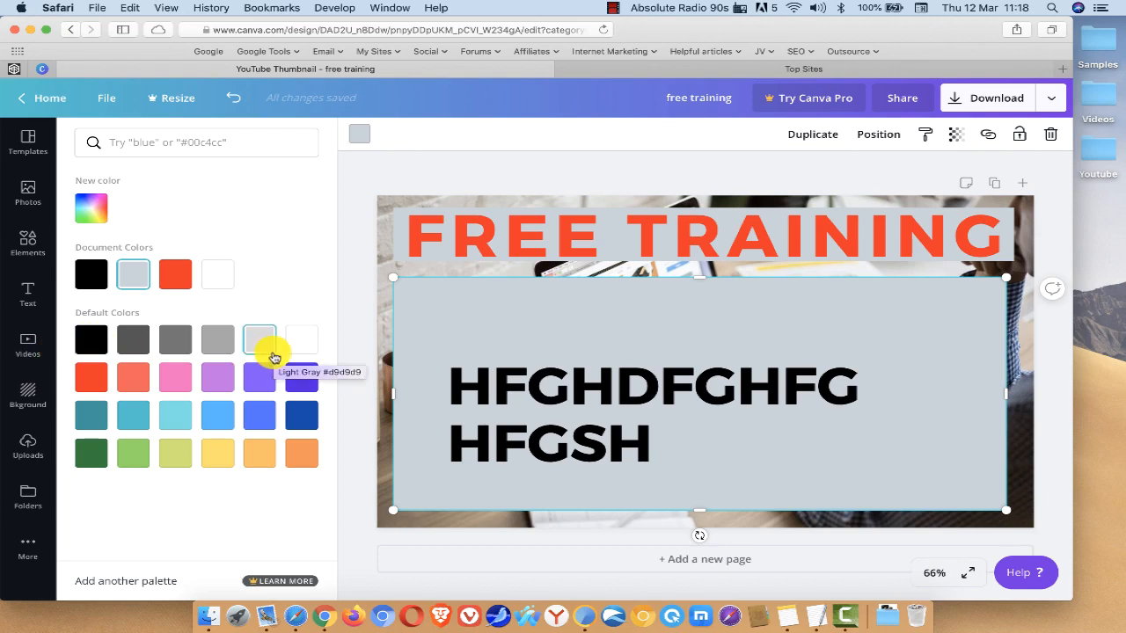
pyautogui.click(176, 277)
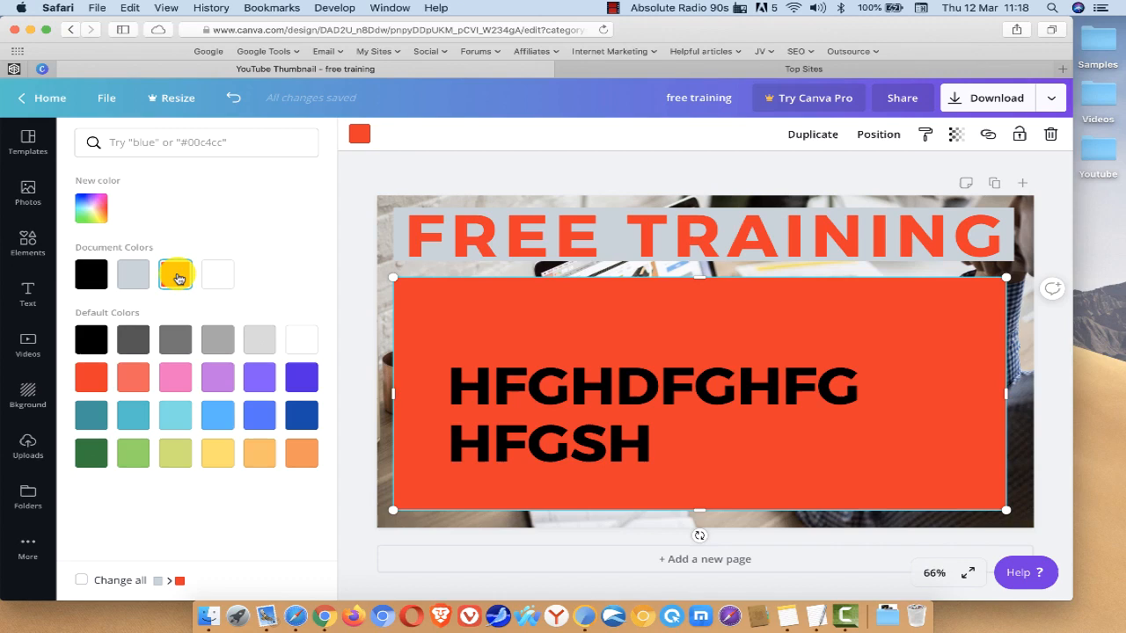
pyautogui.click(310, 342)
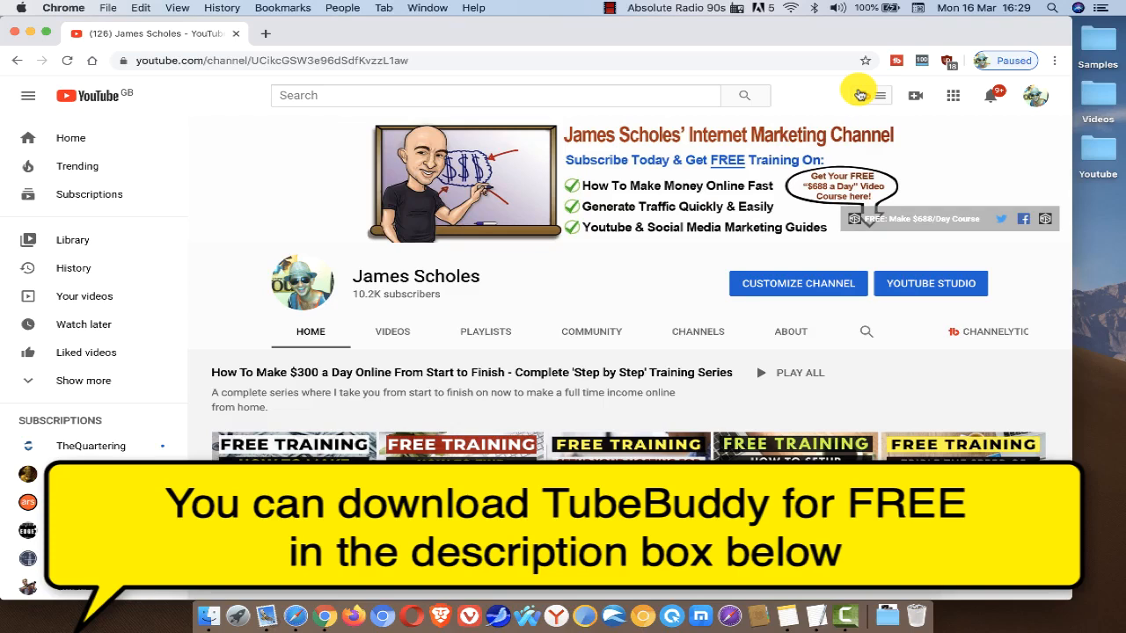
# Step: Open the TubeBuddy menu on the YouTube channel page and look through its popular tools and features down to Video A/B Testing
pyautogui.click(860, 95)
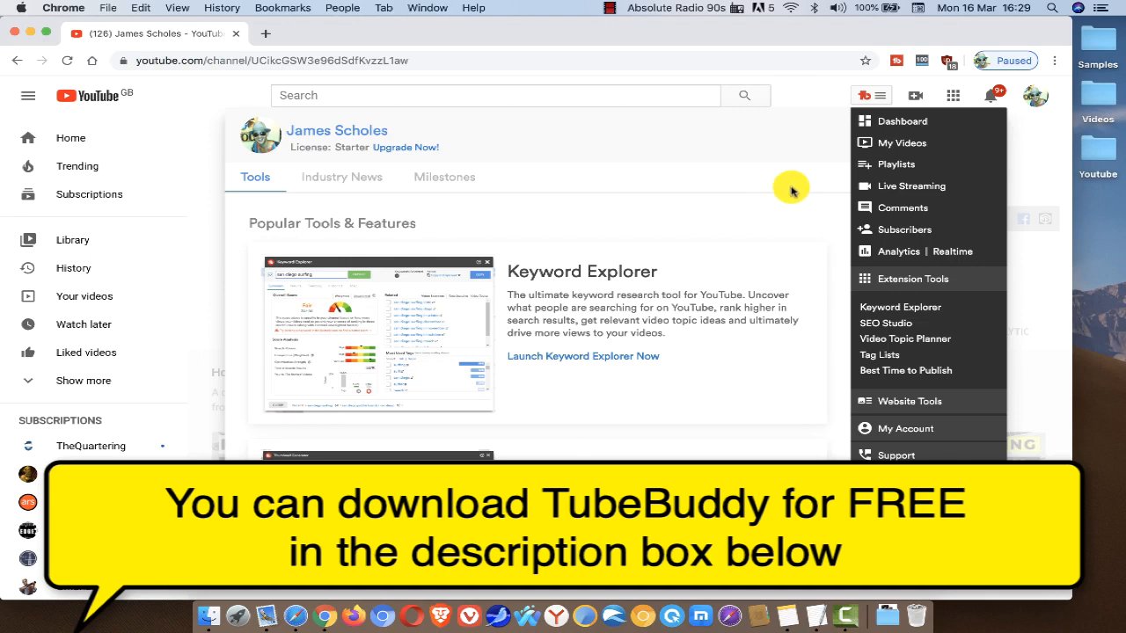
pyautogui.scroll(-2, 743, 291)
pyautogui.scroll(-5, 743, 290)
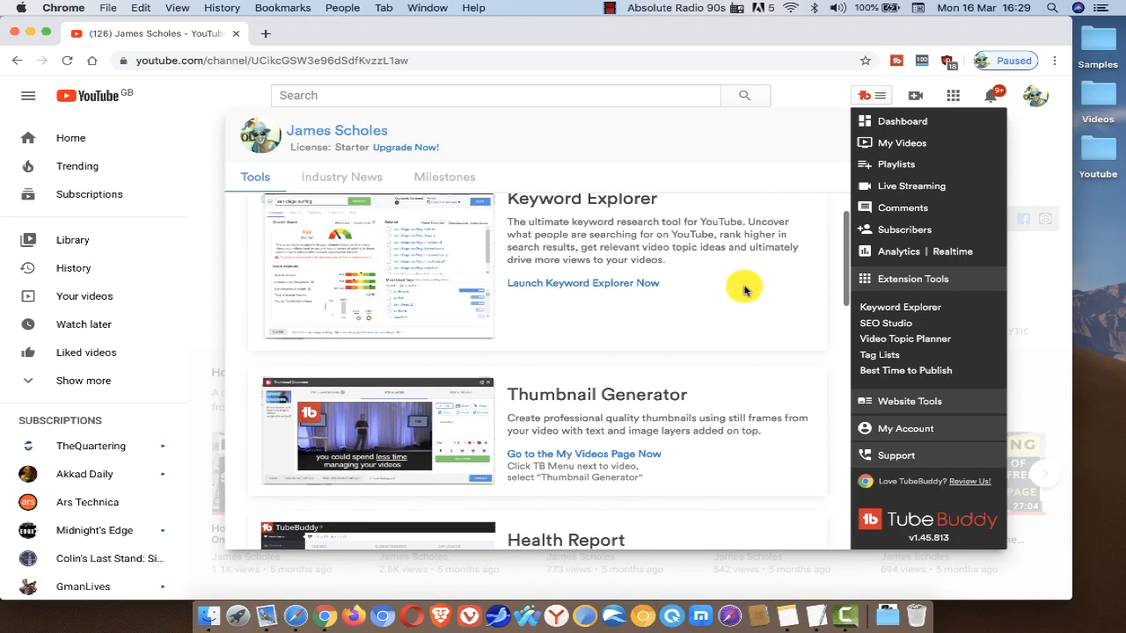
pyautogui.scroll(-3, 744, 284)
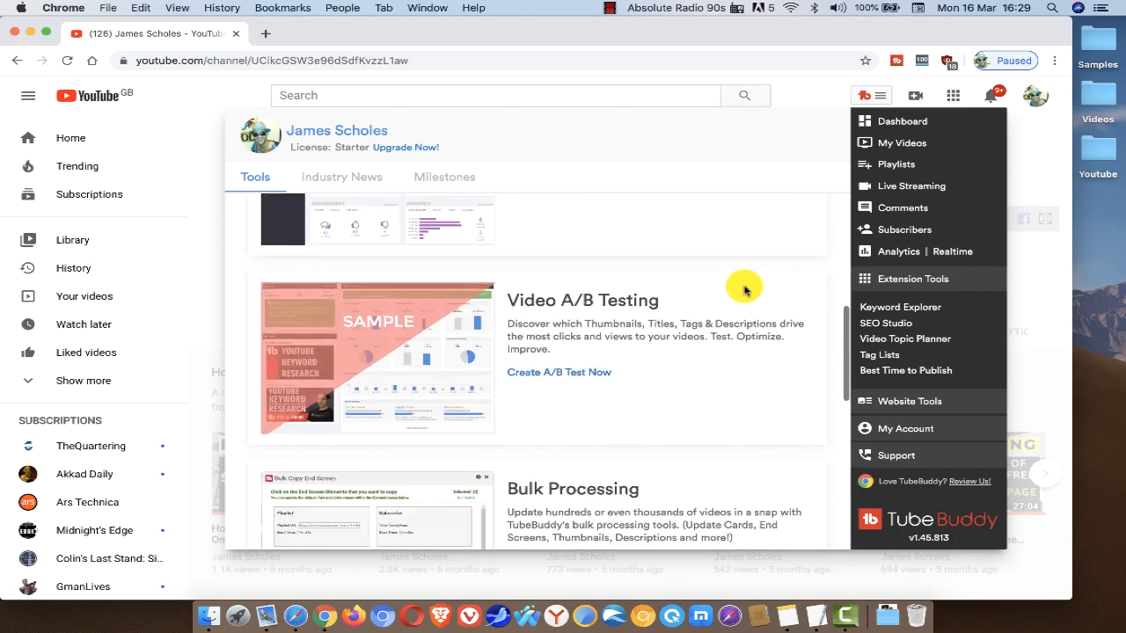